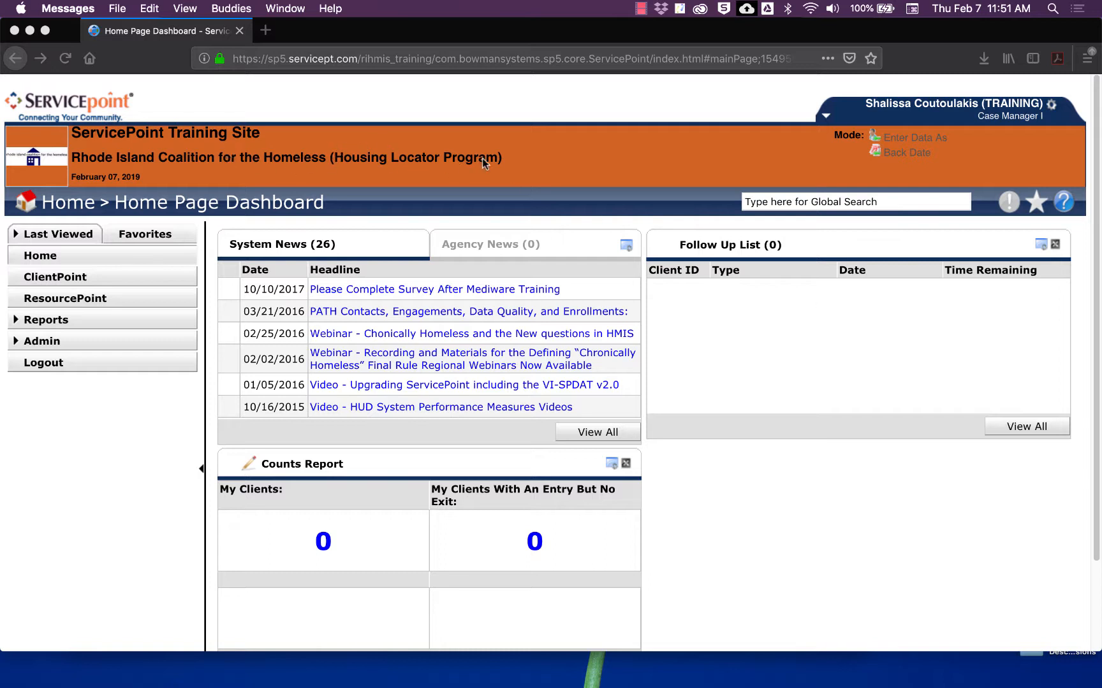
Step: Enter data as RI Family Shelter (ES-FAM) and go to the ClientPoint client search page
{"action": "left_click", "coordinate": [904, 137]}
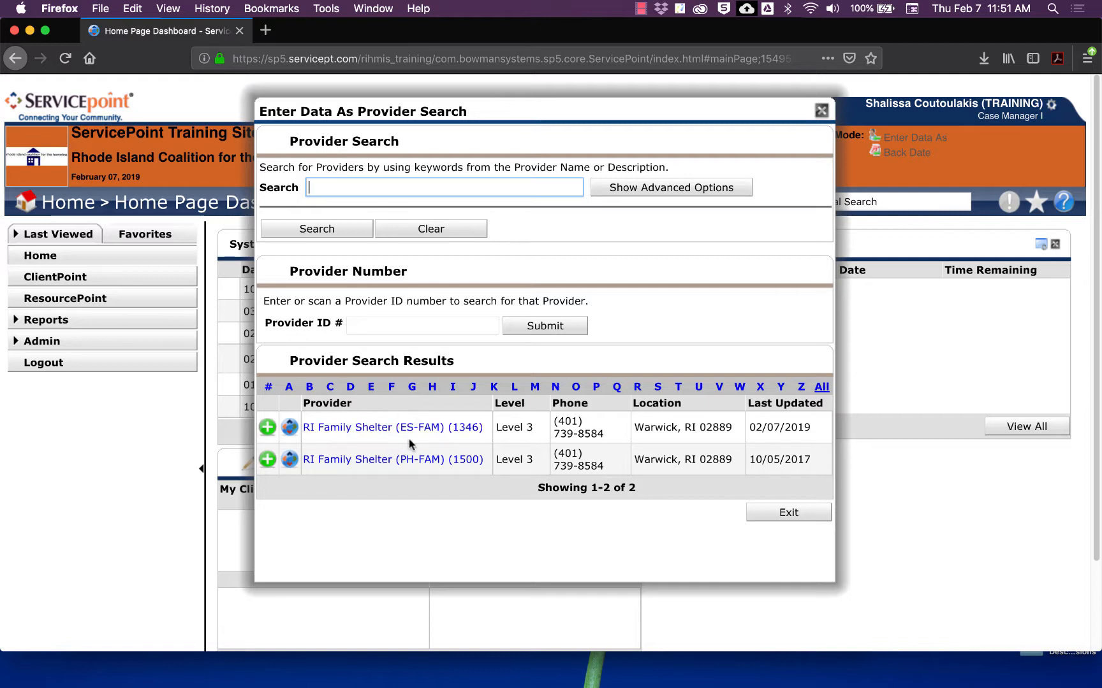
{"action": "left_click", "coordinate": [267, 430]}
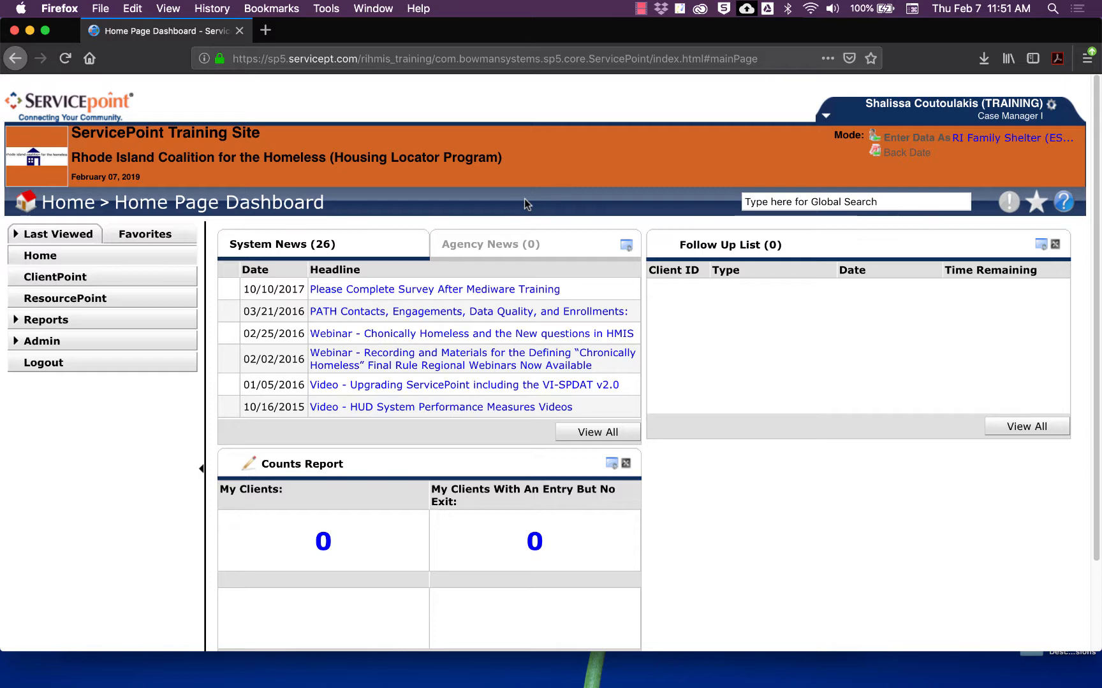
{"action": "left_click", "coordinate": [169, 276]}
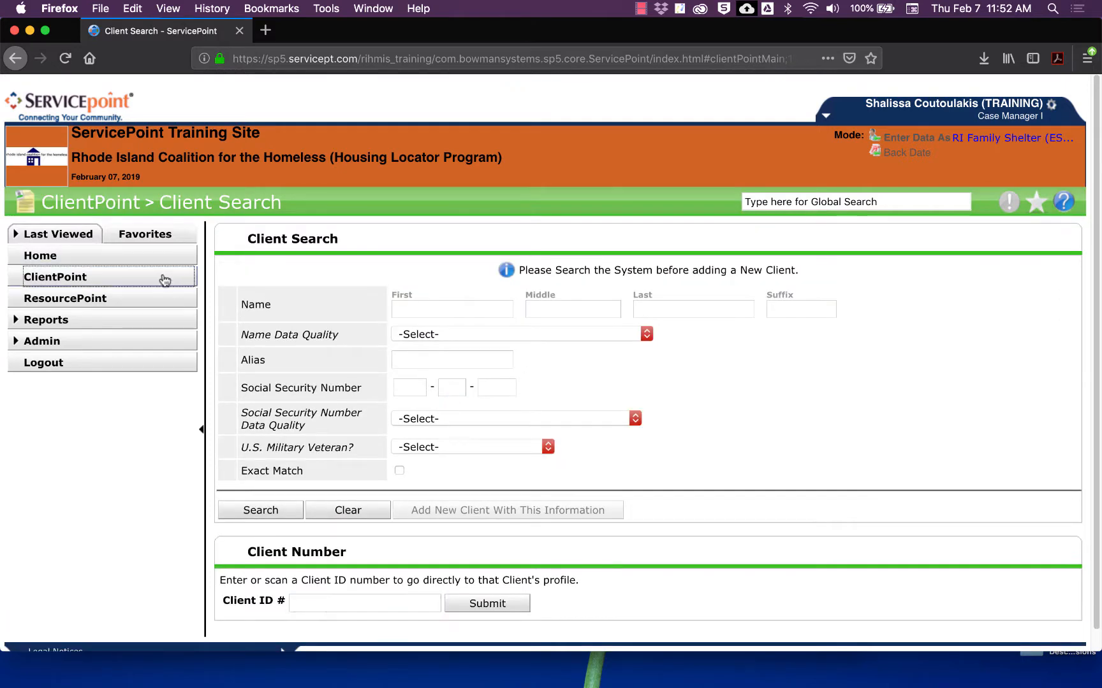
{"action": "left_click", "coordinate": [420, 305]}
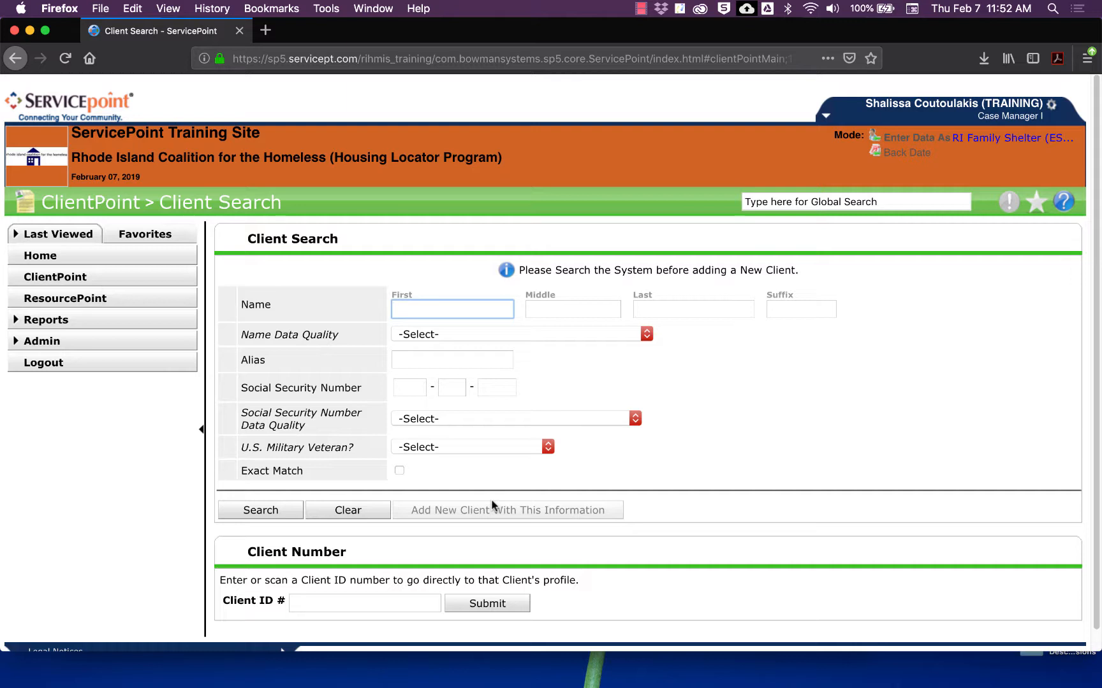
Step: Search clients by the client's first and last name and scroll through the three matches
{"action": "key", "text": "Tab"}
{"action": "key", "text": "Tab"}
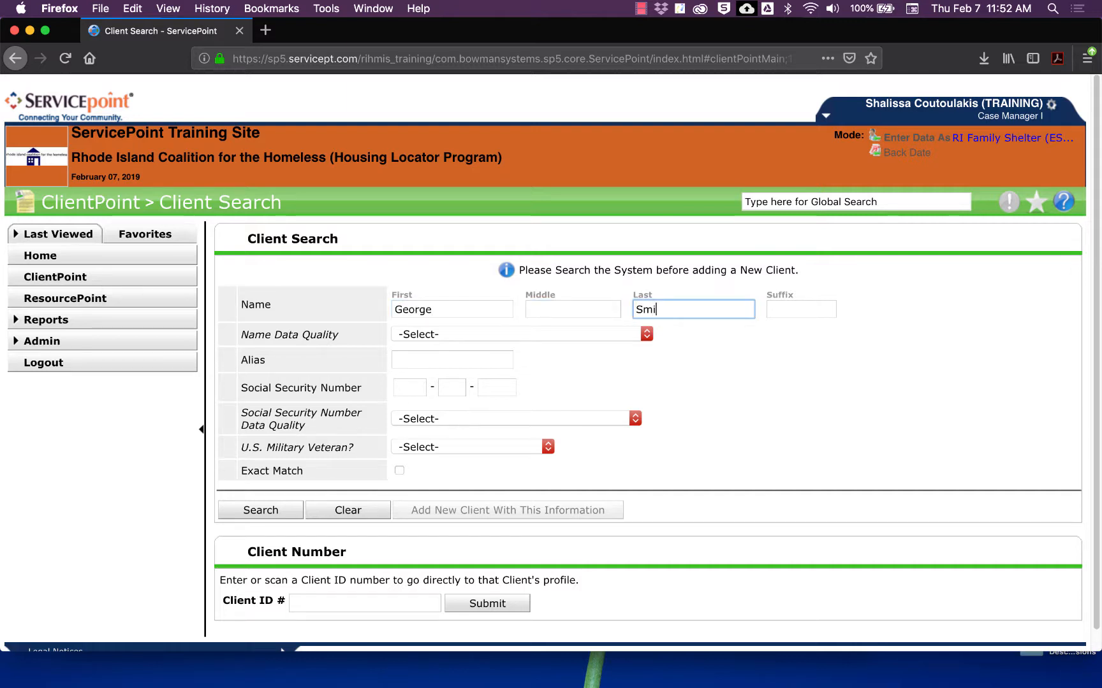
{"action": "left_click", "coordinate": [263, 512]}
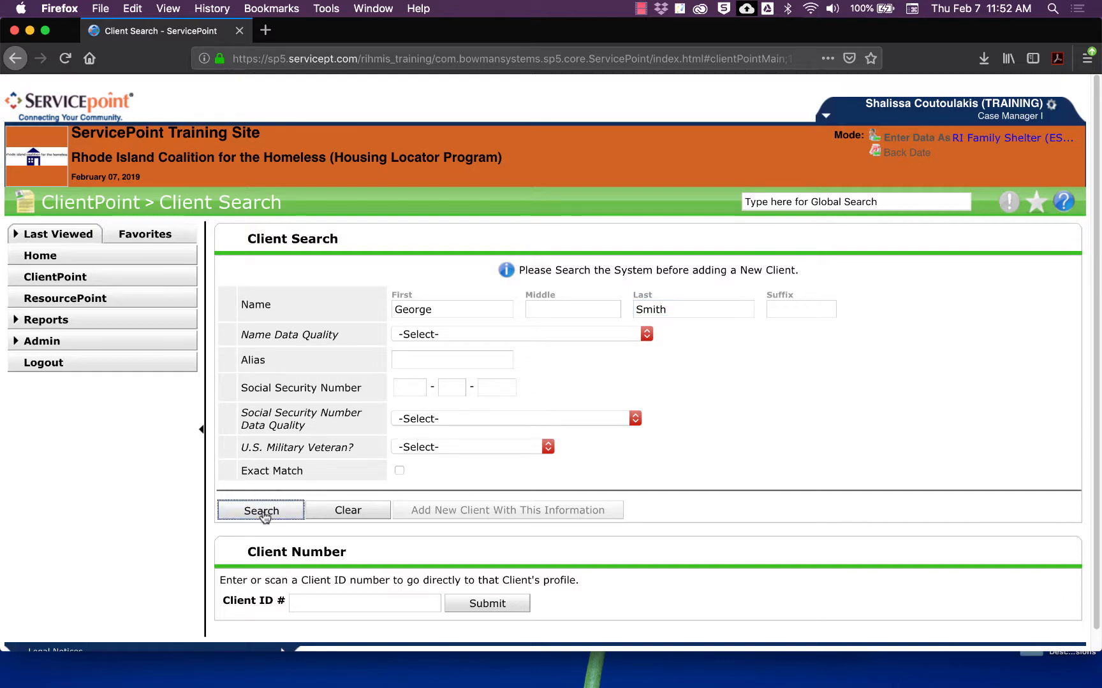
{"action": "scroll", "coordinate": [264, 516], "scroll_direction": "down", "scroll_amount": 5}
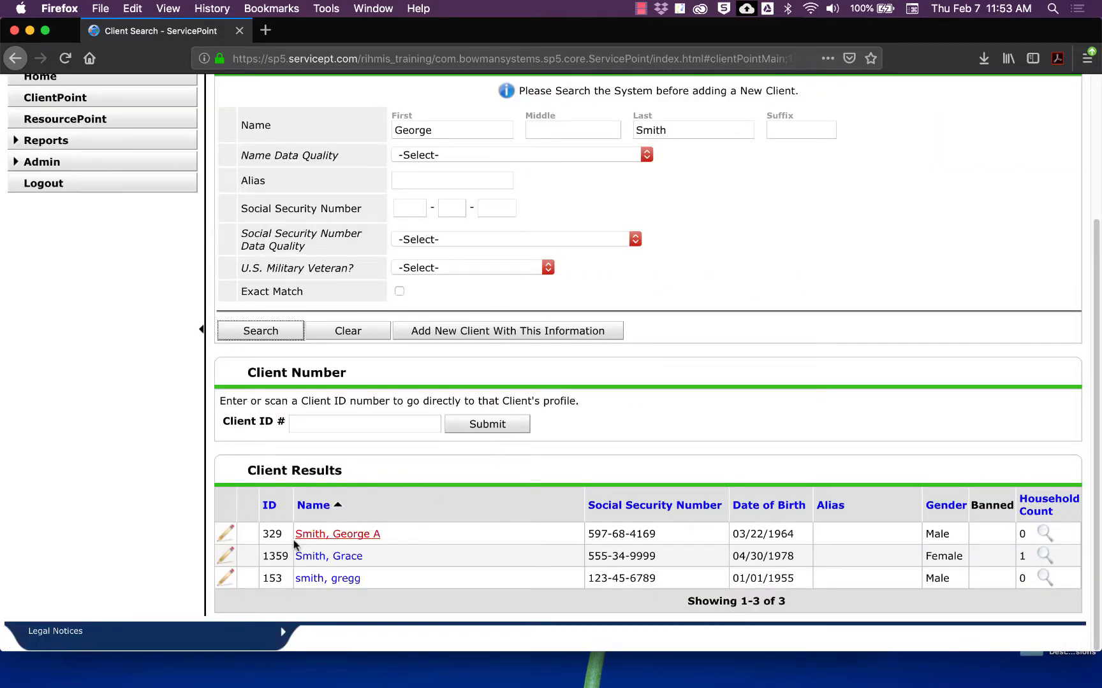
{"action": "scroll", "coordinate": [356, 470], "scroll_direction": "up", "scroll_amount": 2}
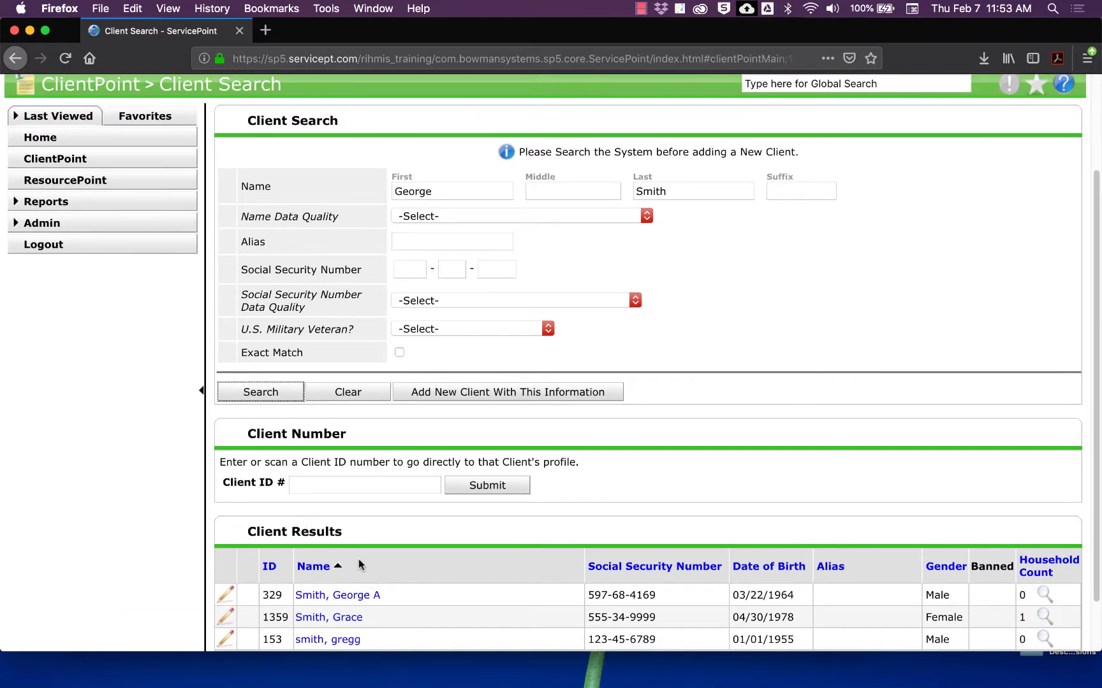
{"action": "scroll", "coordinate": [348, 561], "scroll_direction": "down", "scroll_amount": 2}
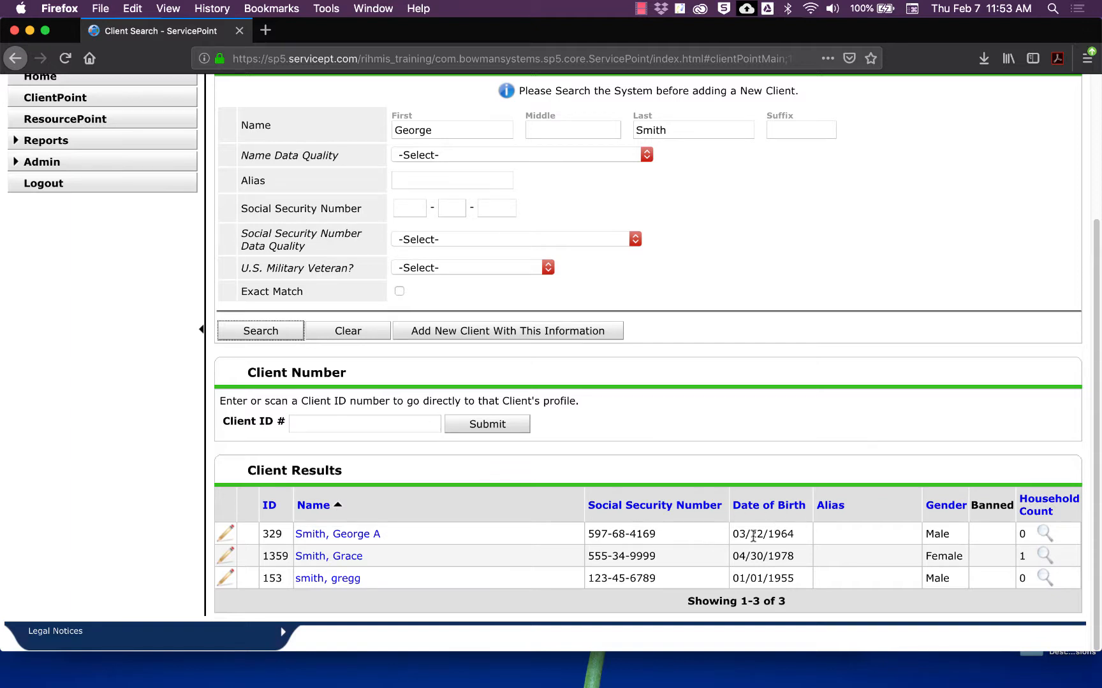
{"action": "scroll", "coordinate": [733, 529], "scroll_direction": "up", "scroll_amount": 1}
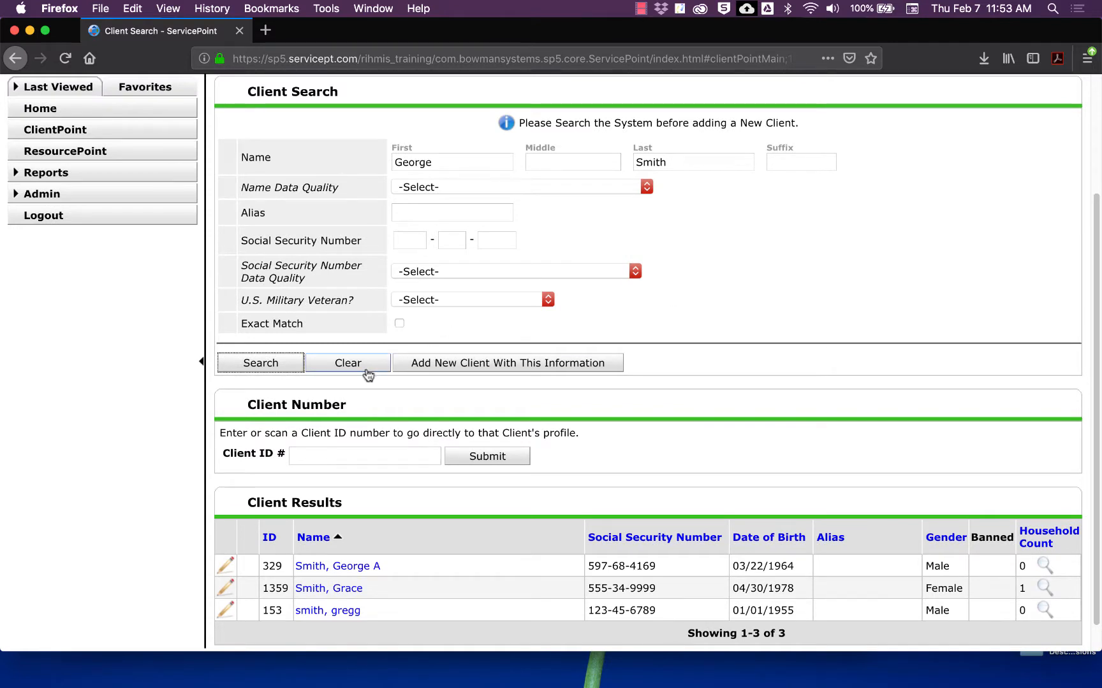
Step: Clear the name fields and search by the client's Social Security number only, getting no matches
{"action": "left_click", "coordinate": [367, 375]}
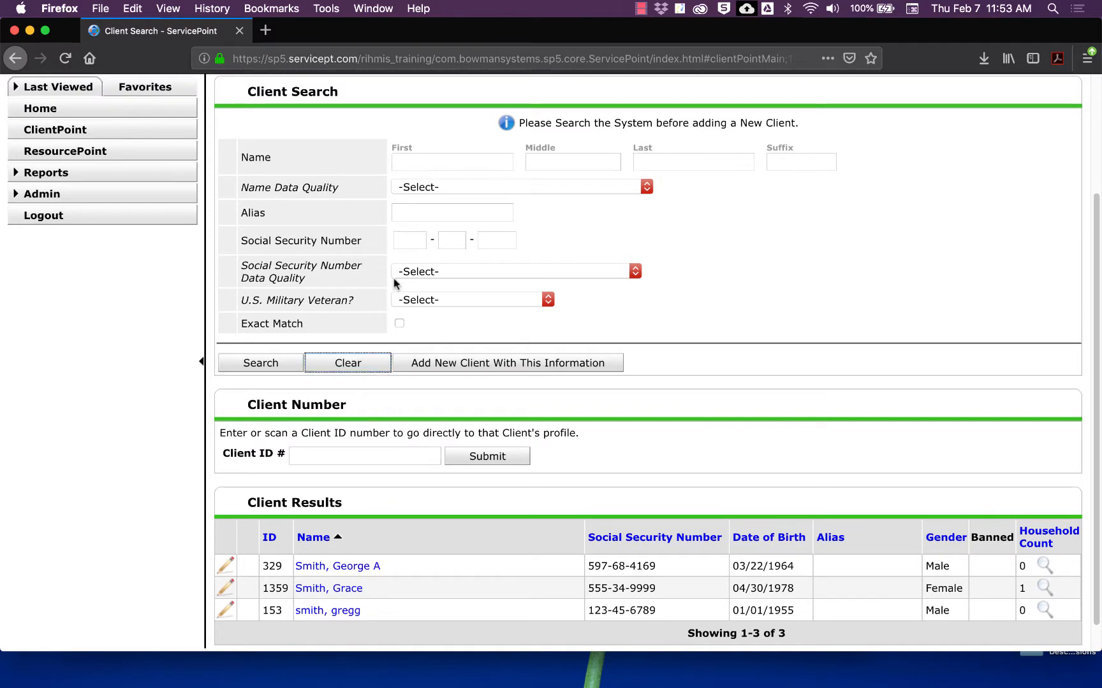
{"action": "left_click", "coordinate": [406, 243]}
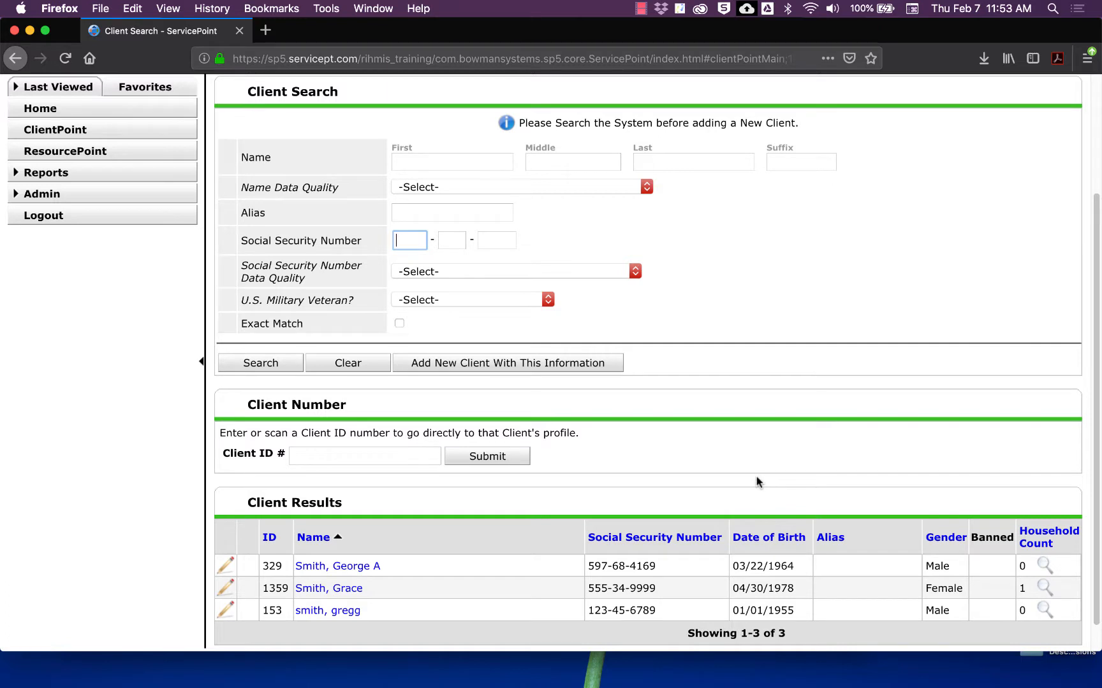
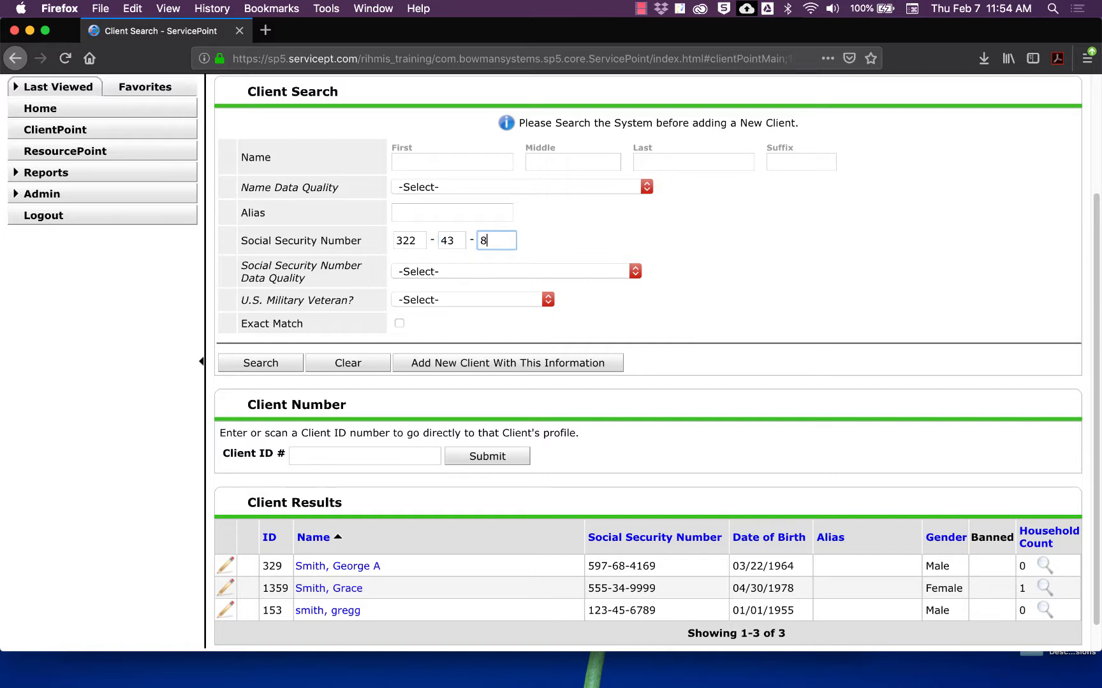
{"action": "left_click", "coordinate": [259, 367]}
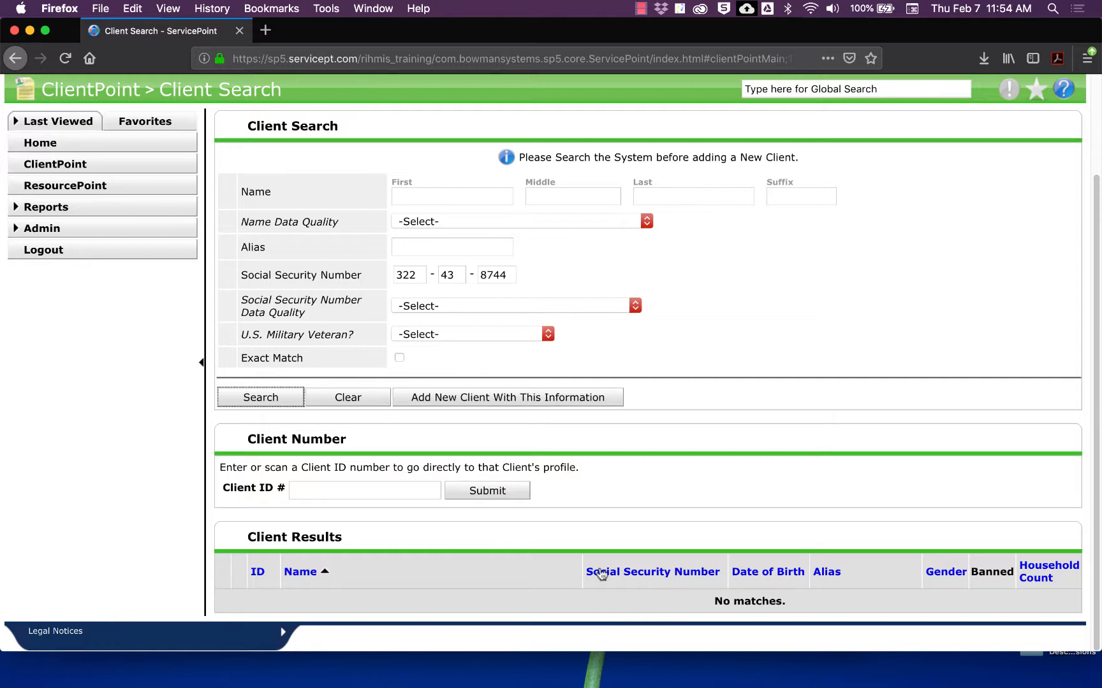
Step: Enter the client's first and last name with Name Data Quality set to Full Name Reported
{"action": "left_click", "coordinate": [475, 193]}
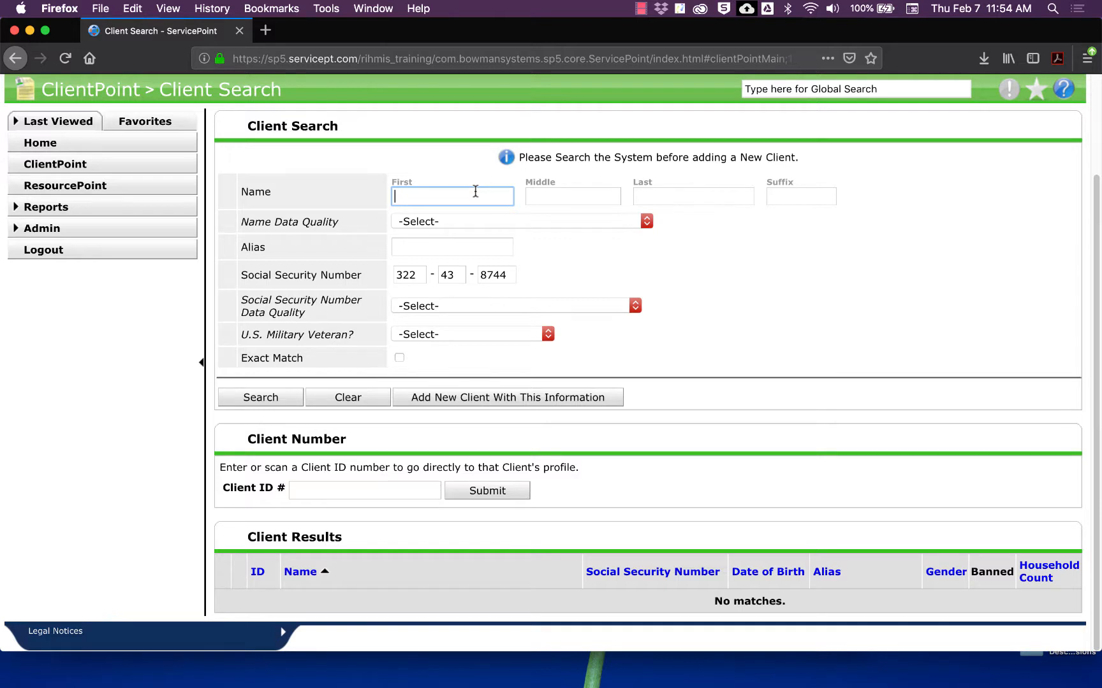
{"action": "key", "text": "Tab"}
{"action": "key", "text": "Tab"}
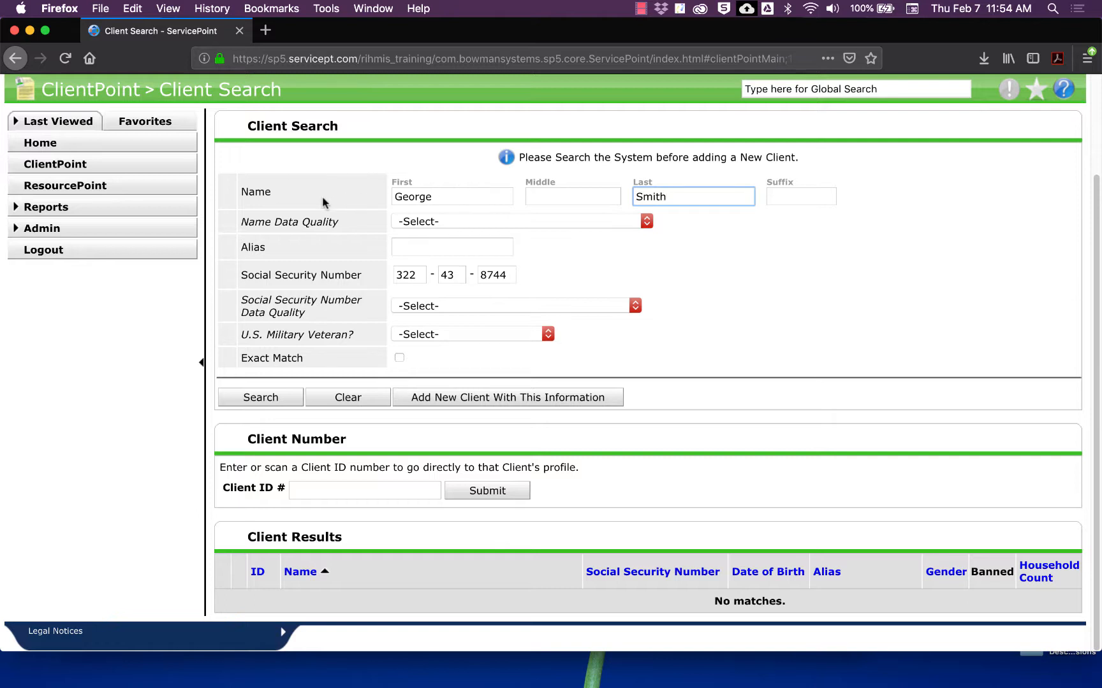
{"action": "left_click", "coordinate": [538, 203]}
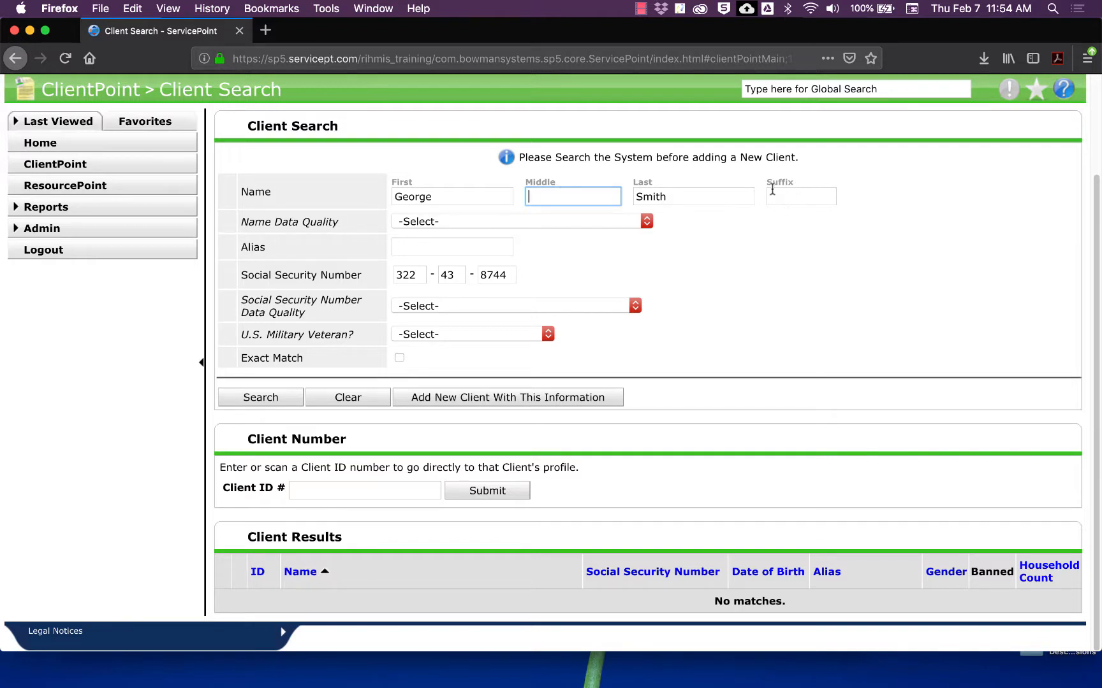
{"action": "left_click", "coordinate": [414, 223]}
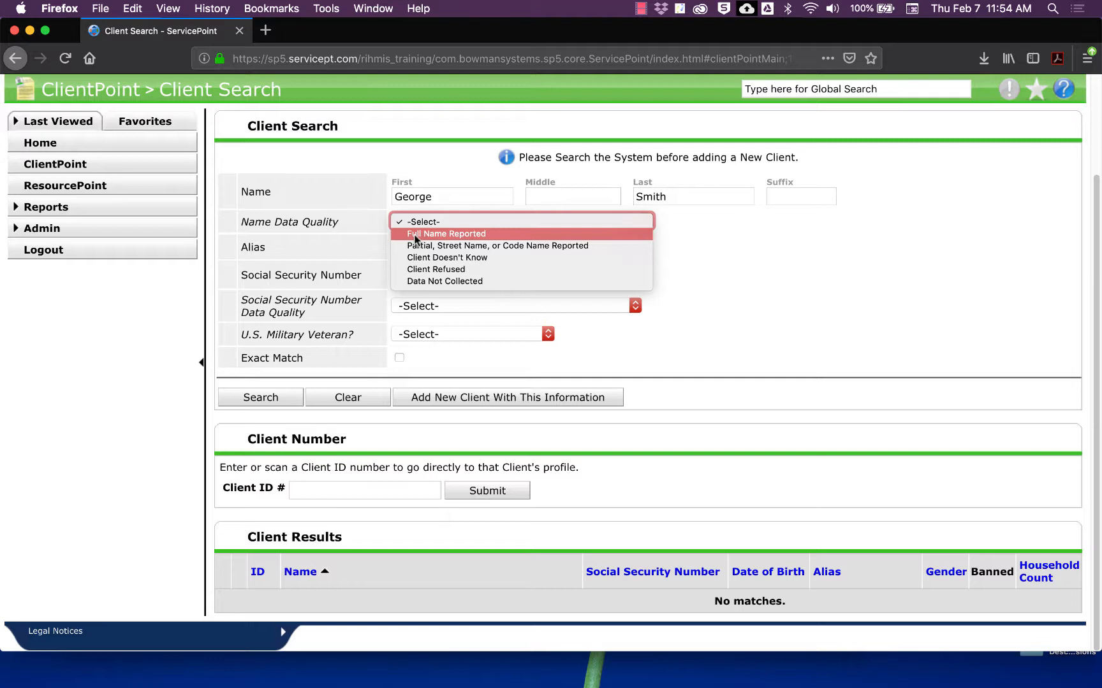
{"action": "left_click", "coordinate": [416, 234]}
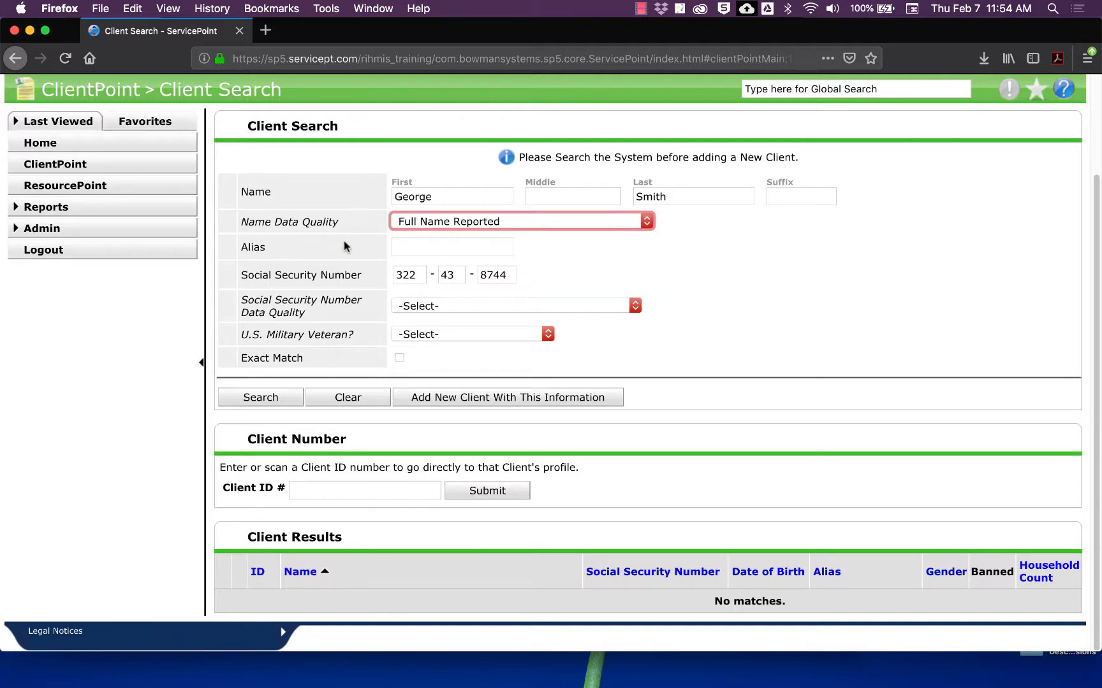
{"action": "left_click", "coordinate": [406, 250]}
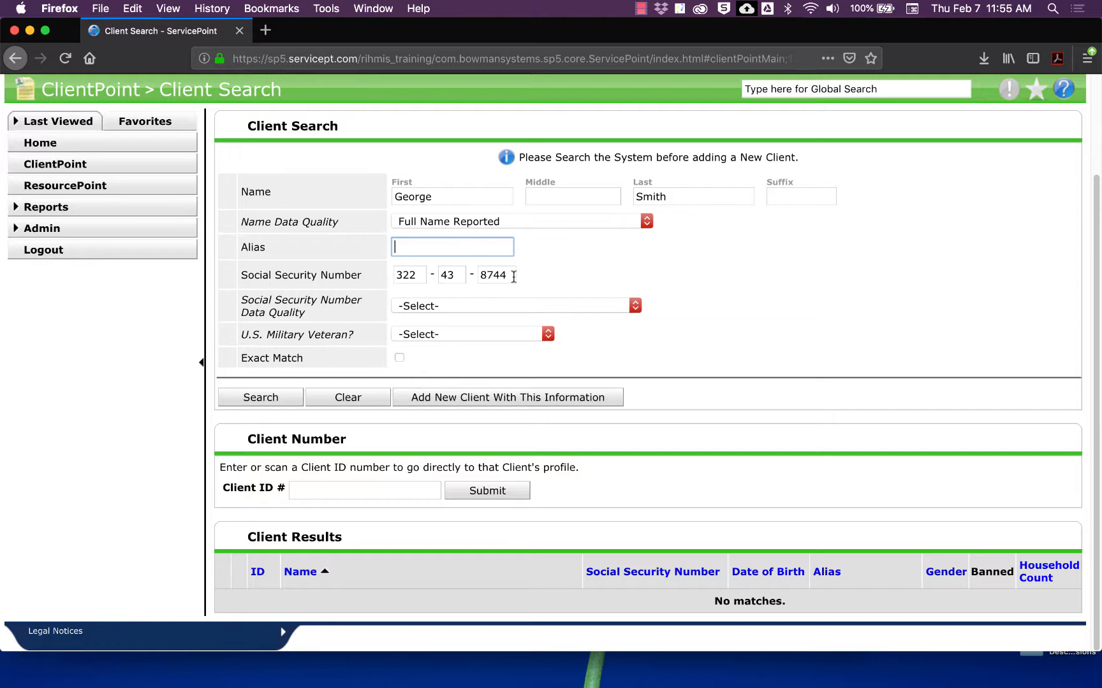
Step: Delete the first two parts of the SSN, keeping only the last four digits
{"action": "left_click", "coordinate": [421, 276]}
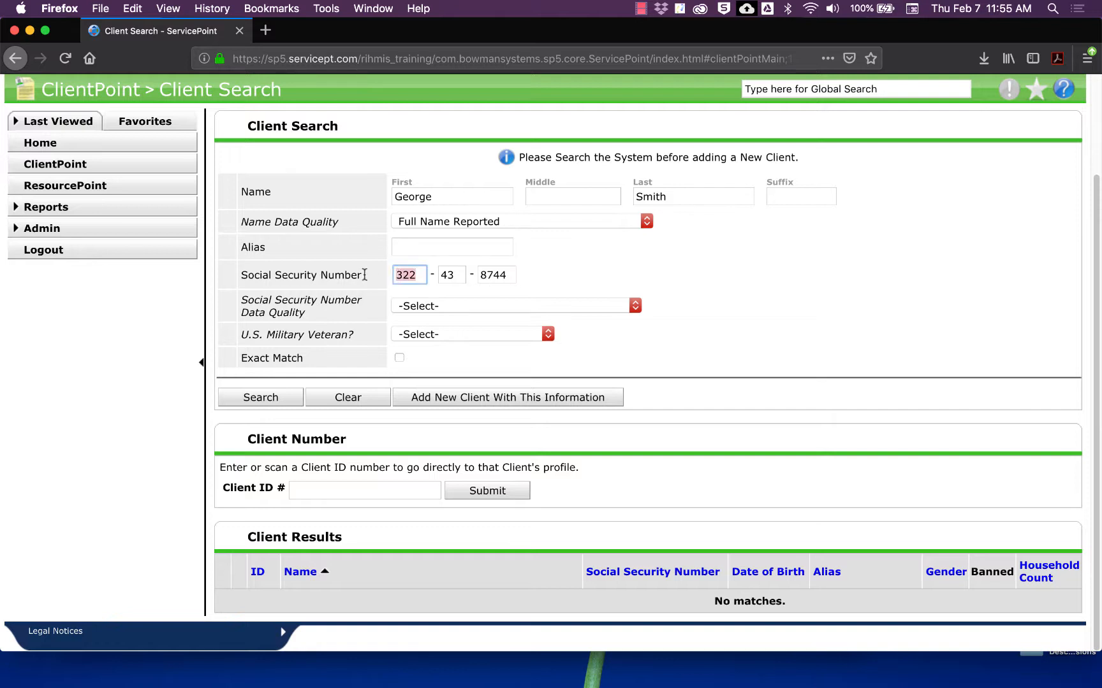
{"action": "key", "text": "BackSpace"}
{"action": "key", "text": "Tab"}
{"action": "key", "text": "BackSpace"}
{"action": "key", "text": "shift+Tab"}
{"action": "left_click", "coordinate": [492, 306]}
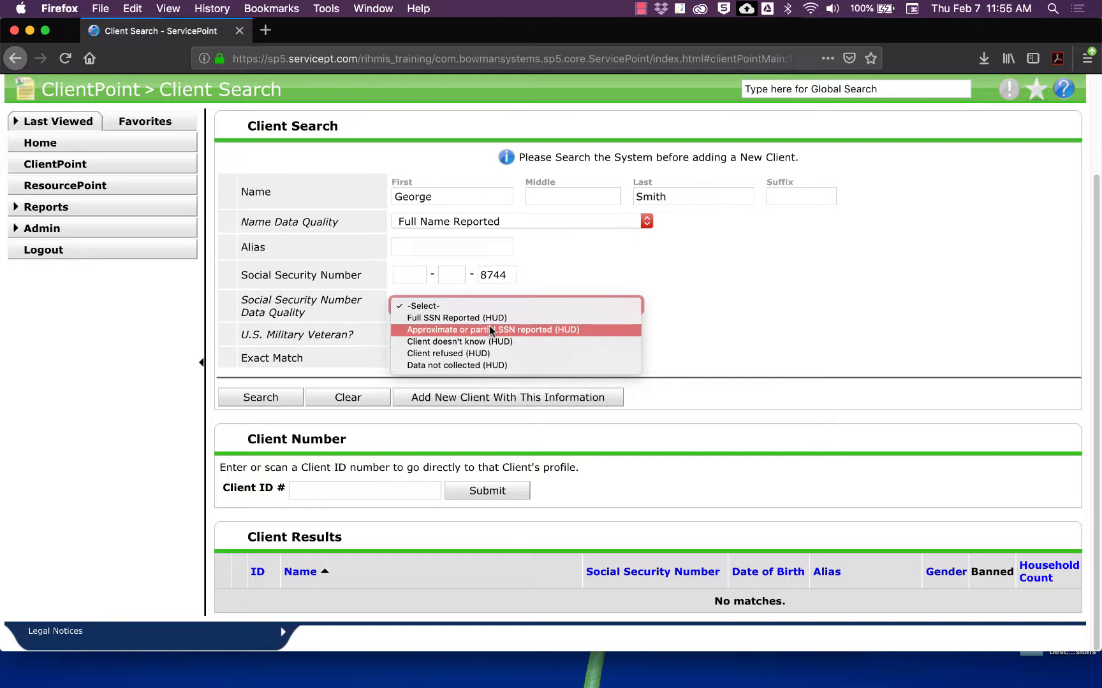
Step: Clear the remaining SSN digits and re-enter the client's full Social Security number
{"action": "left_click", "coordinate": [506, 302]}
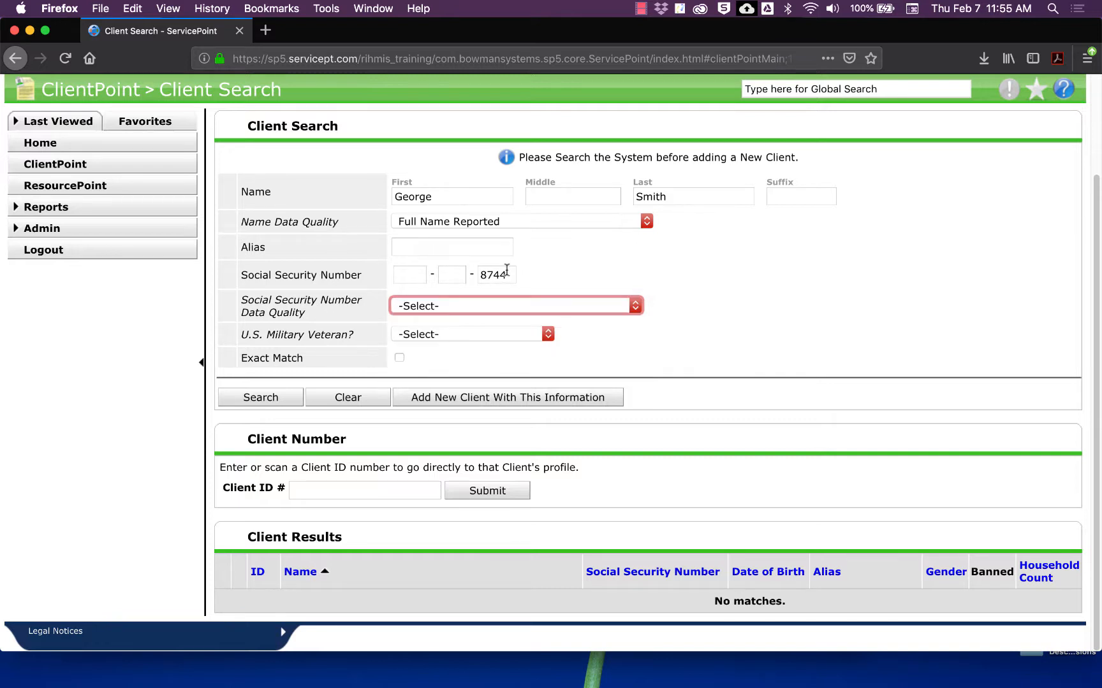
{"action": "left_click_drag", "start_coordinate": [507, 271], "coordinate": [475, 273]}
{"action": "key", "text": "BackSpace"}
{"action": "left_click", "coordinate": [475, 305]}
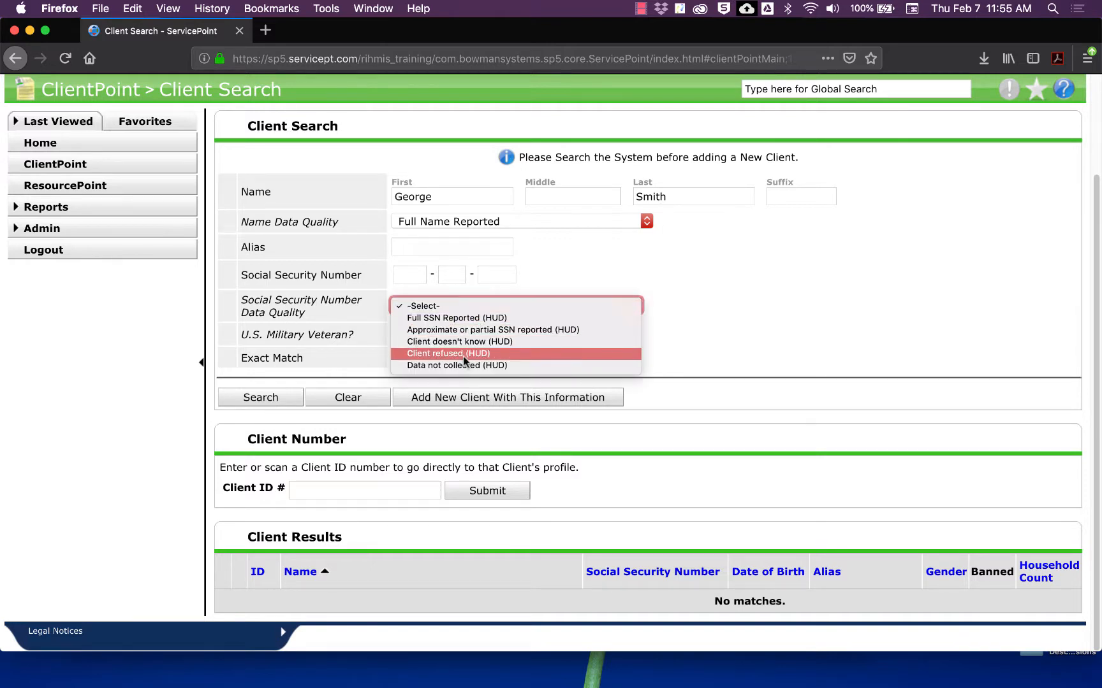
{"action": "left_click", "coordinate": [415, 279]}
{"action": "left_click", "coordinate": [415, 279]}
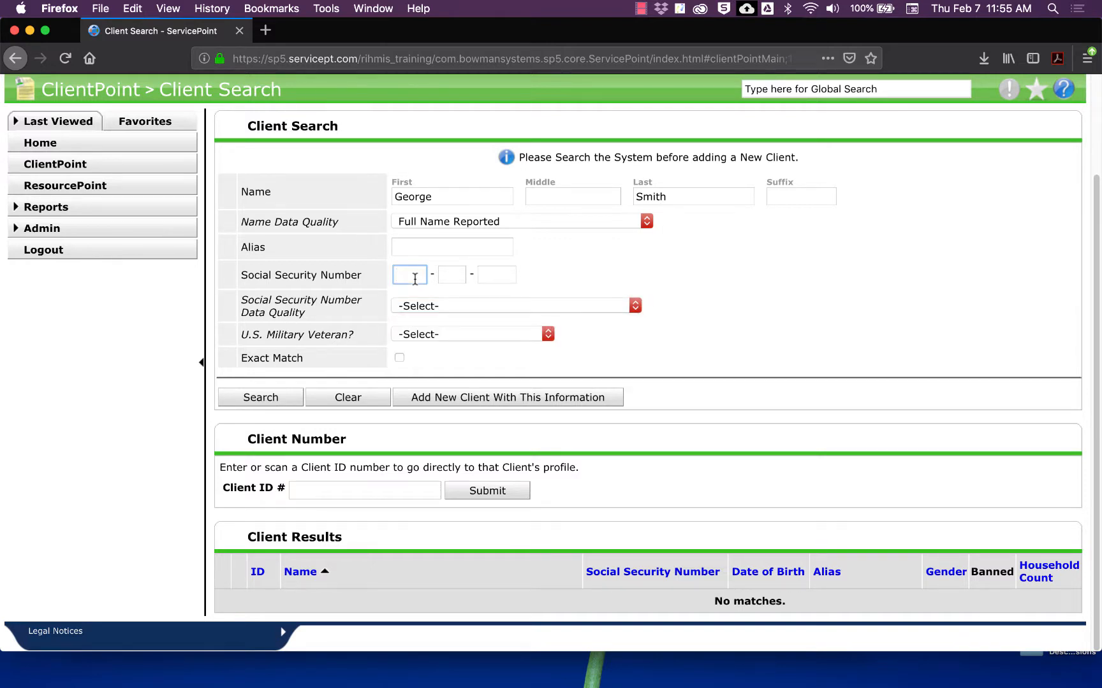
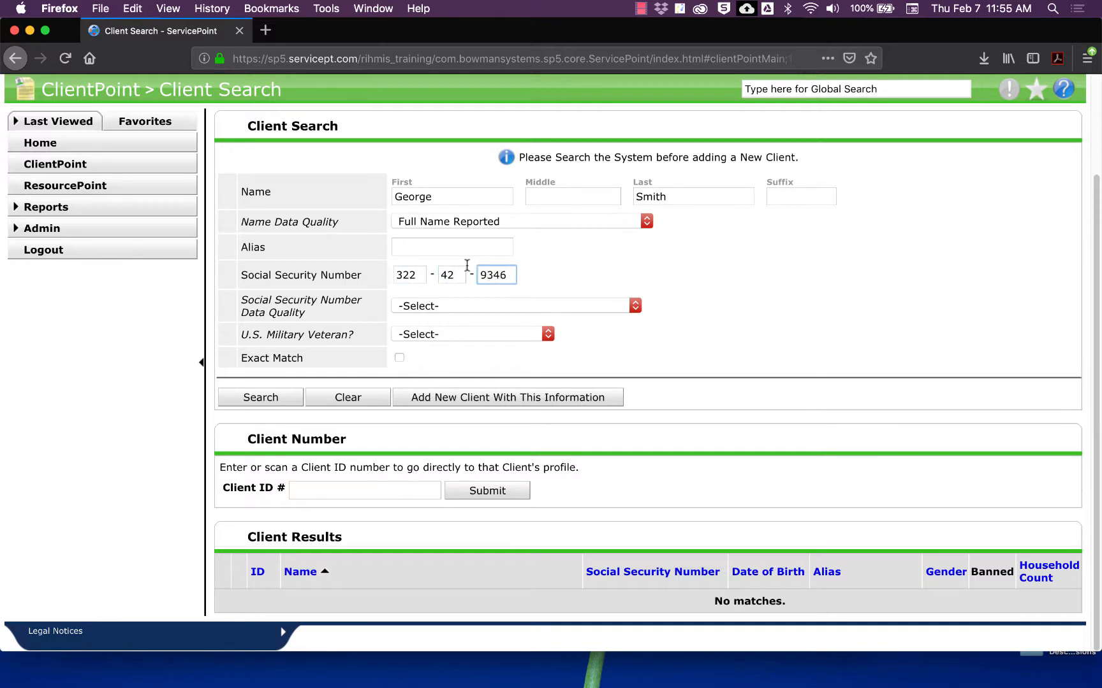
{"action": "left_click", "coordinate": [497, 294]}
{"action": "scroll", "coordinate": [418, 281], "scroll_direction": "up", "scroll_amount": 4}
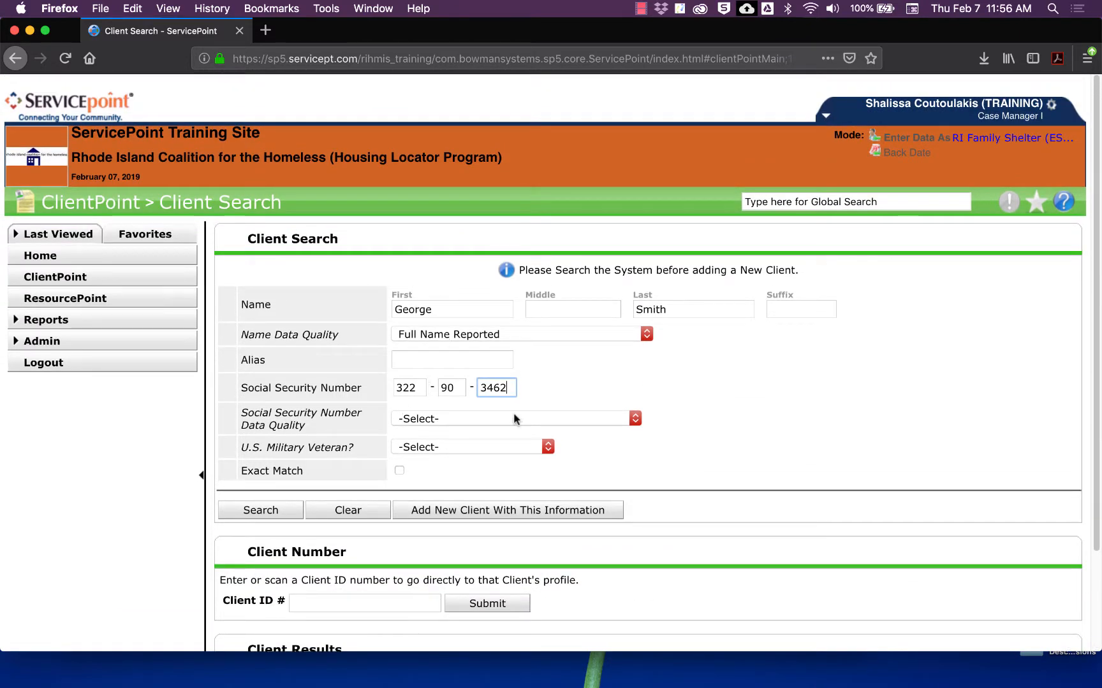
Step: Set SSN Data Quality to Full SSN Reported (HUD) and Veteran to No (HUD), then search
{"action": "left_click", "coordinate": [430, 418]}
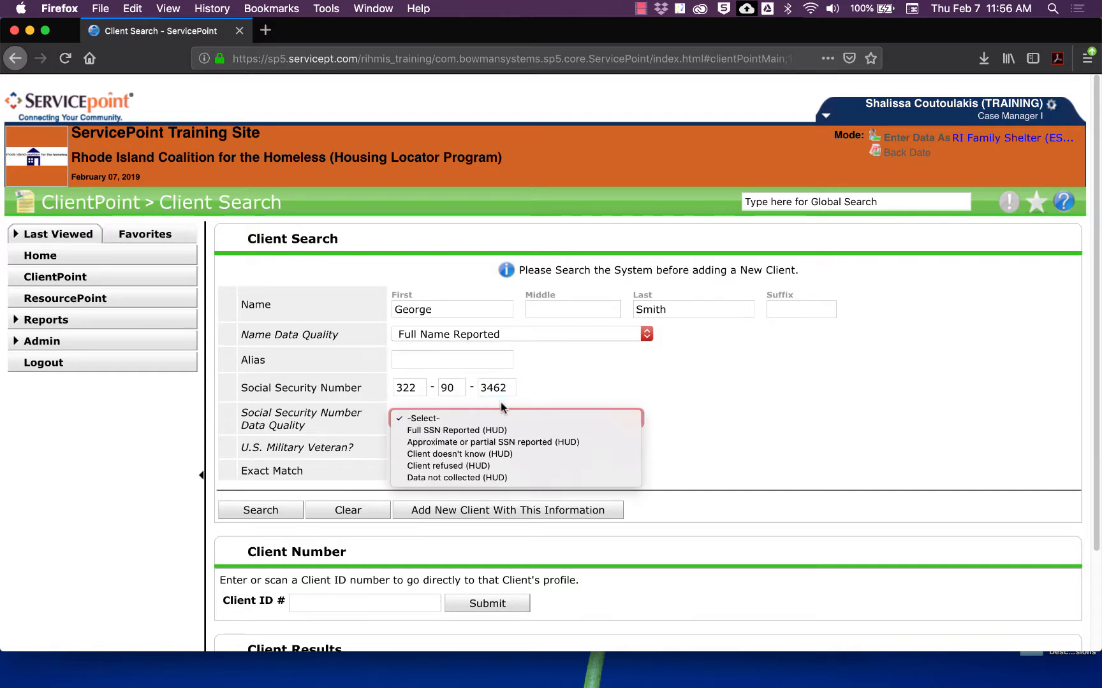
{"action": "left_click", "coordinate": [494, 432]}
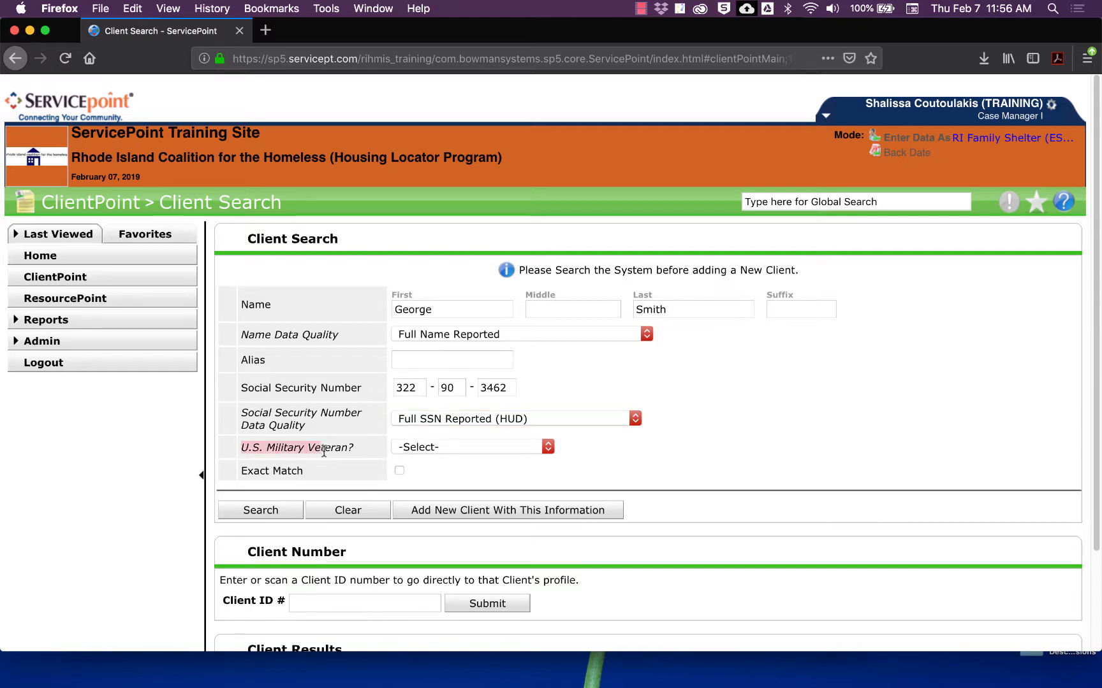
{"action": "left_click", "coordinate": [430, 450]}
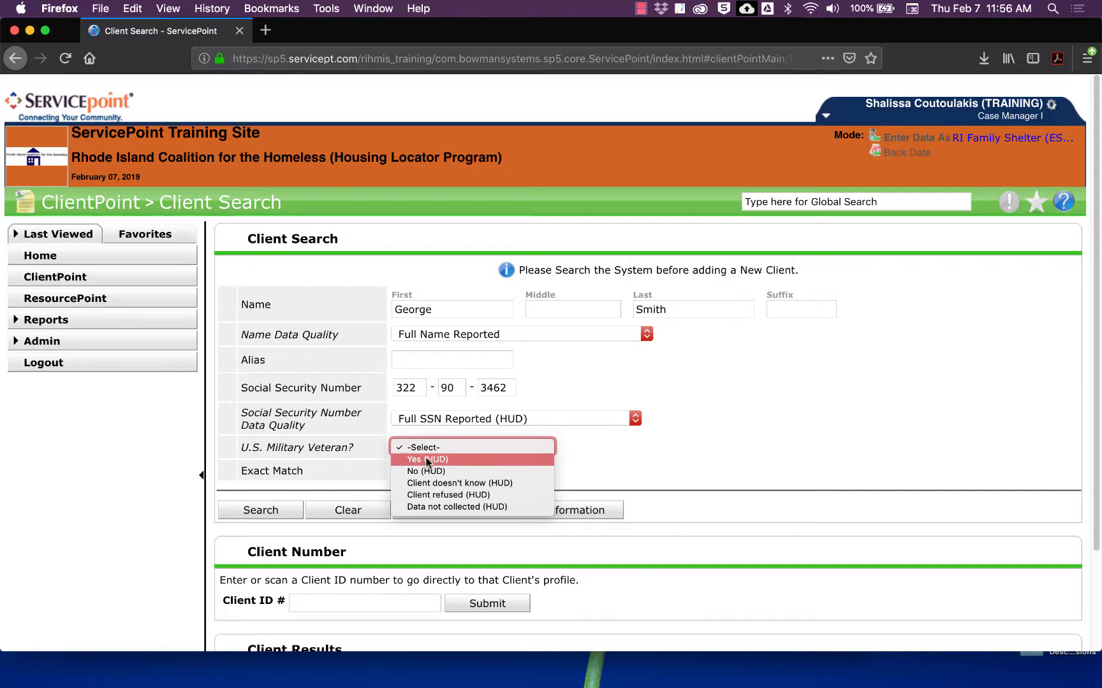
{"action": "left_click", "coordinate": [425, 472]}
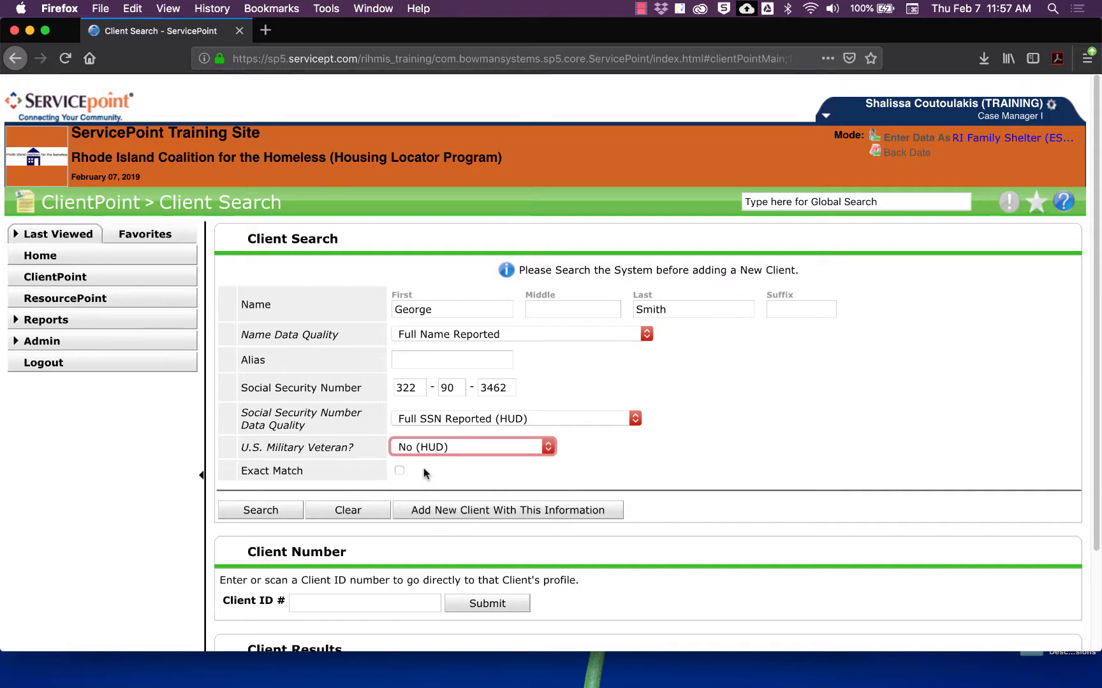
{"action": "left_click", "coordinate": [245, 510]}
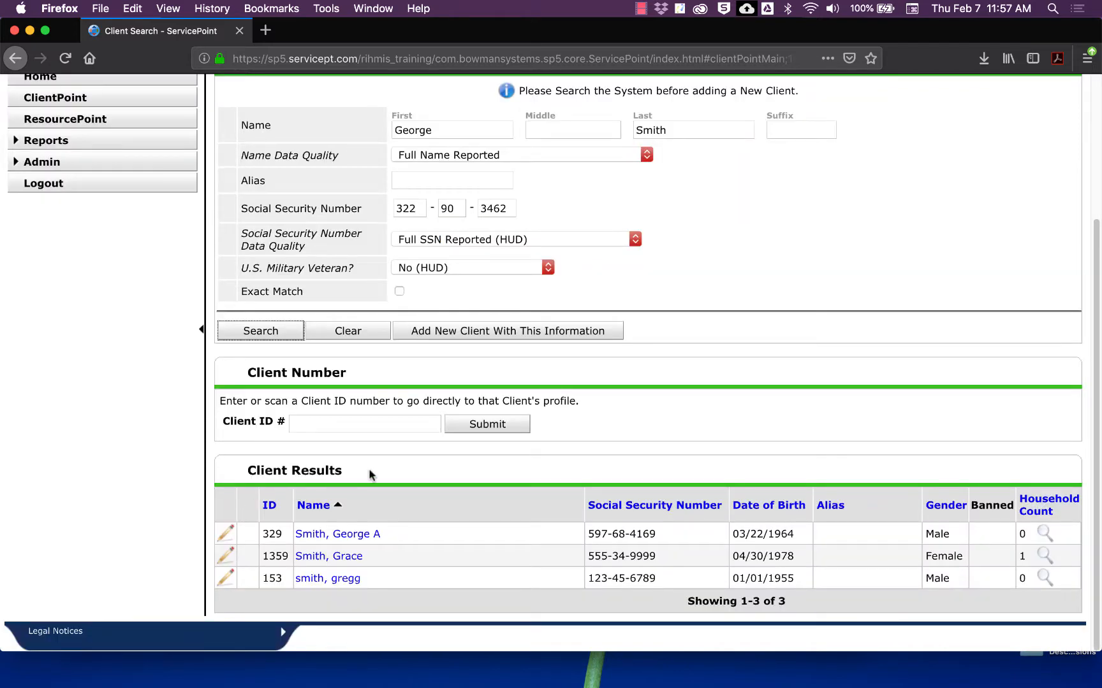
{"action": "left_click", "coordinate": [328, 557]}
{"action": "scroll", "coordinate": [646, 403], "scroll_direction": "up", "scroll_amount": 1}
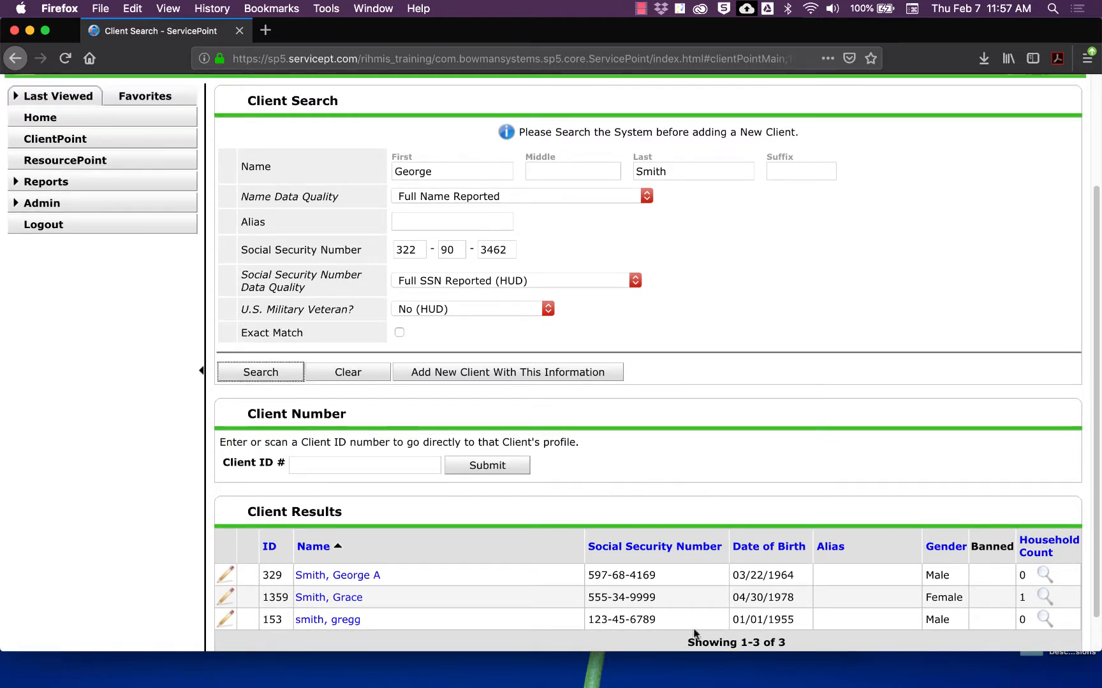
{"action": "scroll", "coordinate": [726, 384], "scroll_direction": "up", "scroll_amount": 3}
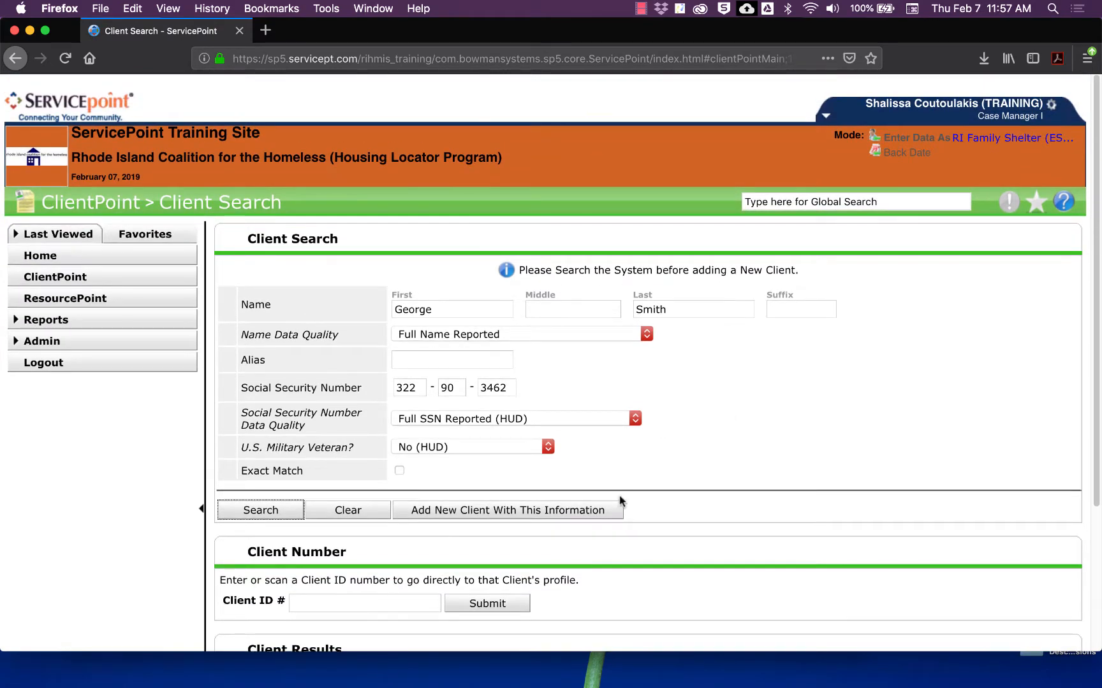
Step: Add the client as new with this information and confirm with Ok in the Add New Client Information prompt
{"action": "left_click", "coordinate": [581, 510]}
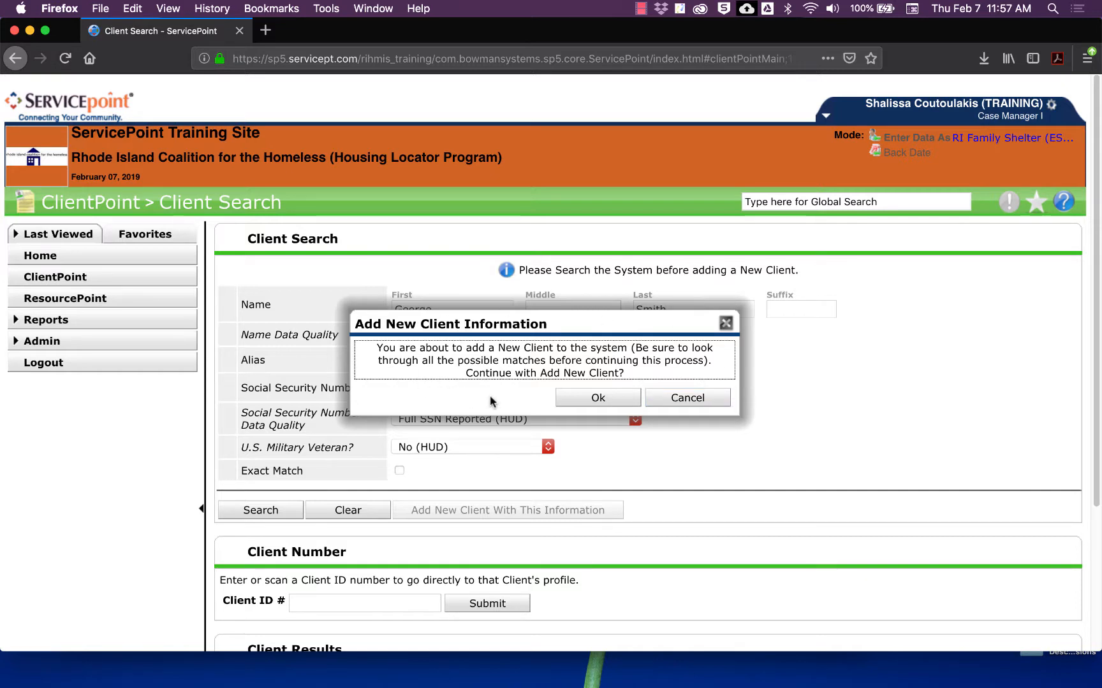
{"action": "scroll", "coordinate": [491, 487], "scroll_direction": "down", "scroll_amount": 2}
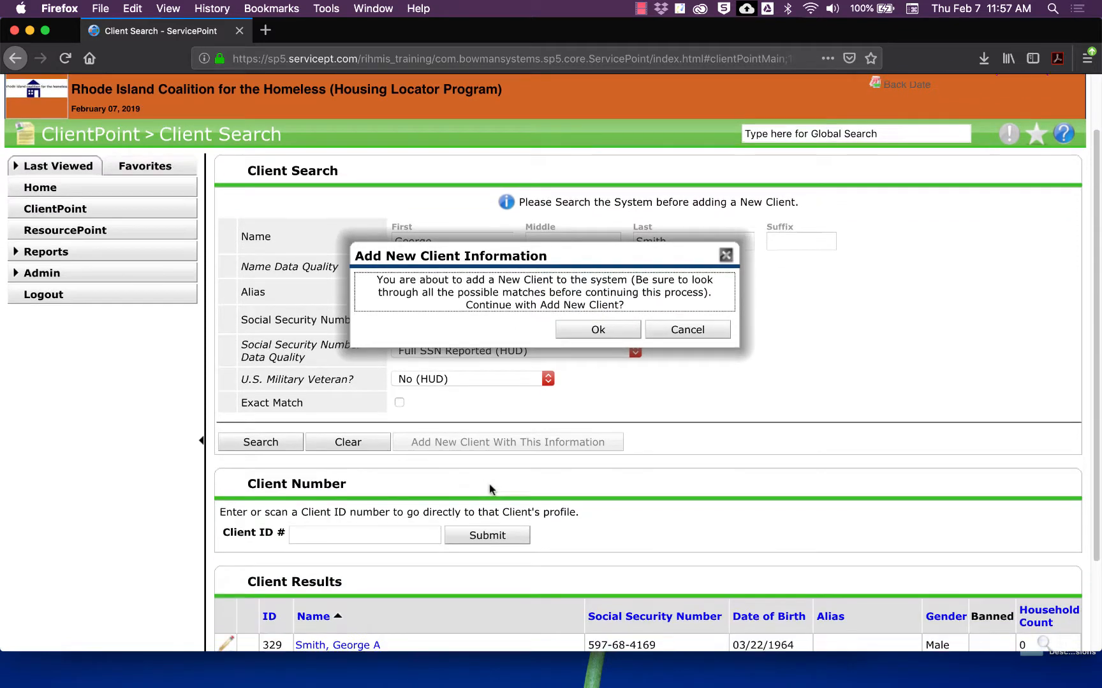
{"action": "scroll", "coordinate": [489, 484], "scroll_direction": "down", "scroll_amount": 3}
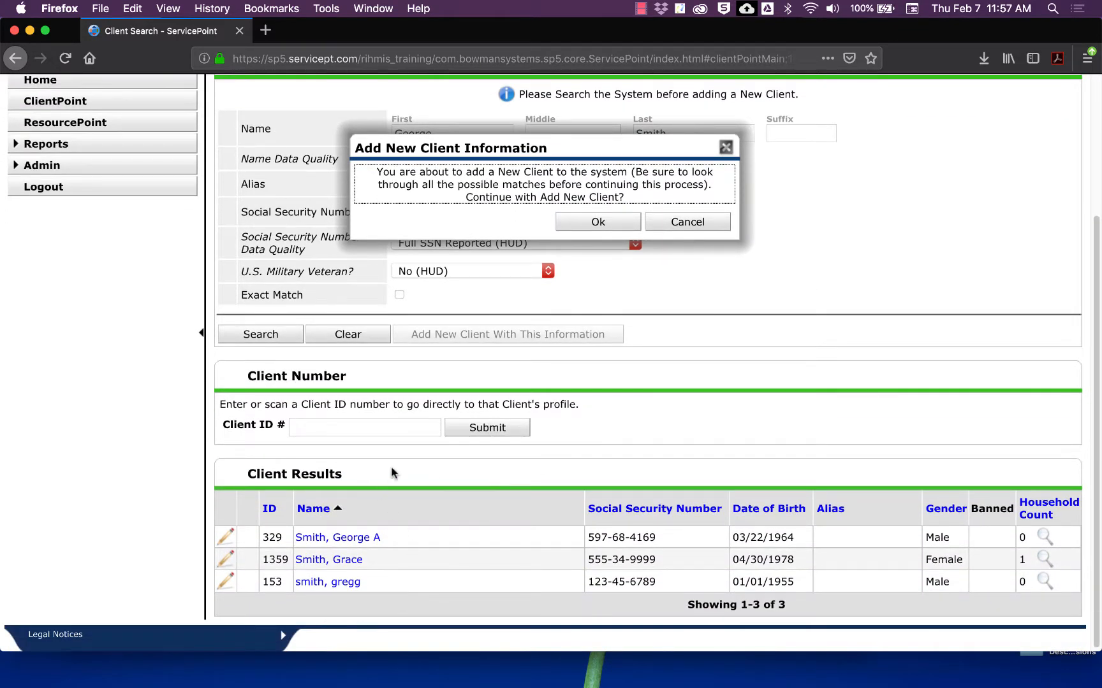
{"action": "left_click_drag", "start_coordinate": [623, 150], "coordinate": [845, 316]}
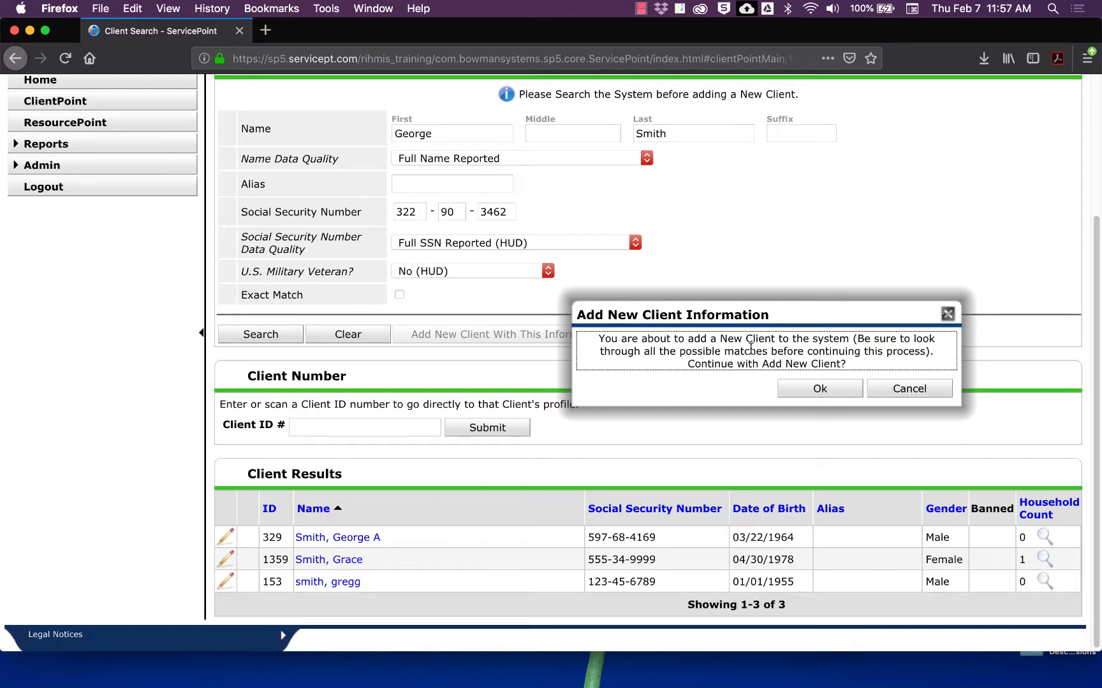
{"action": "left_click_drag", "start_coordinate": [780, 304], "coordinate": [574, 227]}
{"action": "scroll", "coordinate": [574, 227], "scroll_direction": "up", "scroll_amount": 4}
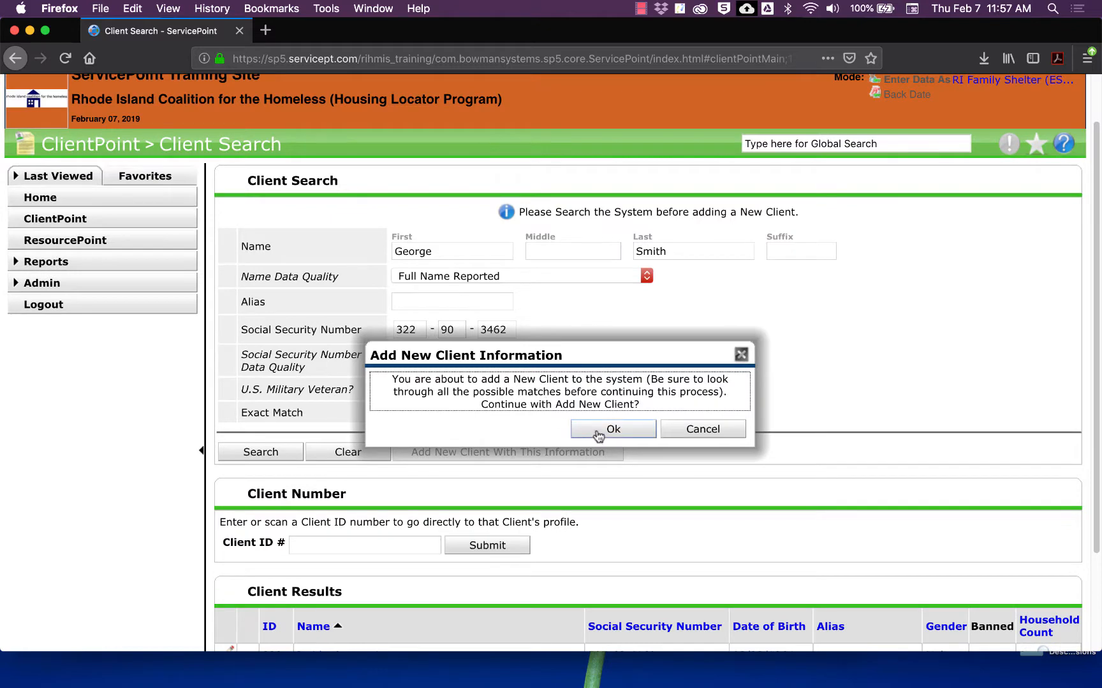
{"action": "left_click", "coordinate": [598, 432]}
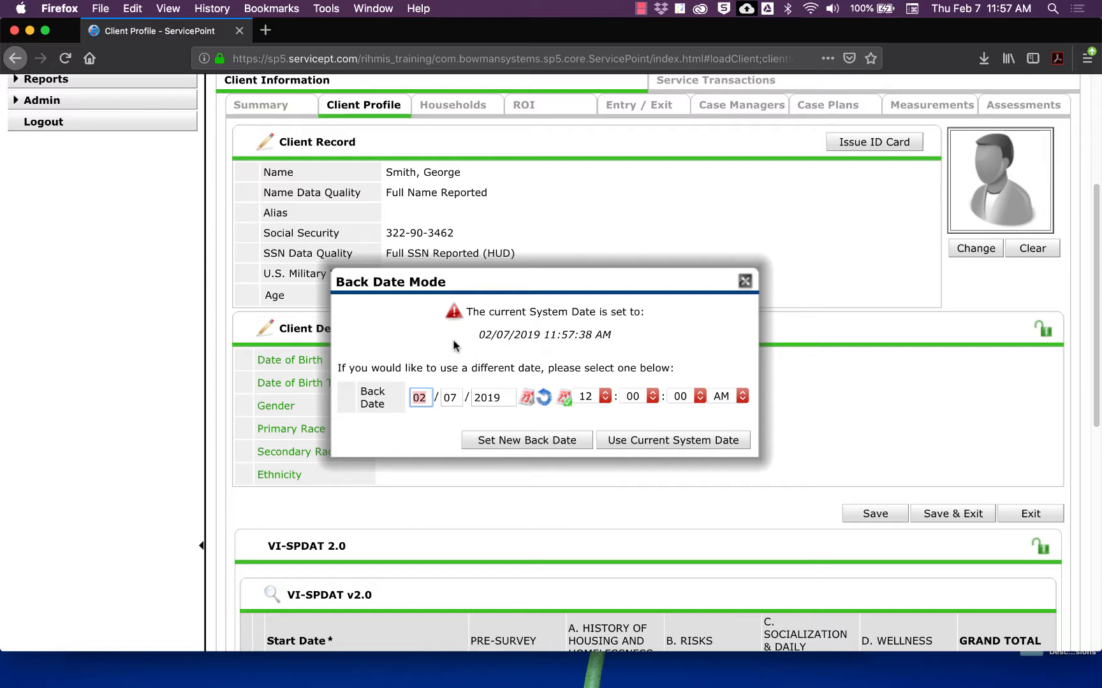
Step: Close the Back Date Mode dialog without setting a back date
{"action": "left_click", "coordinate": [455, 398]}
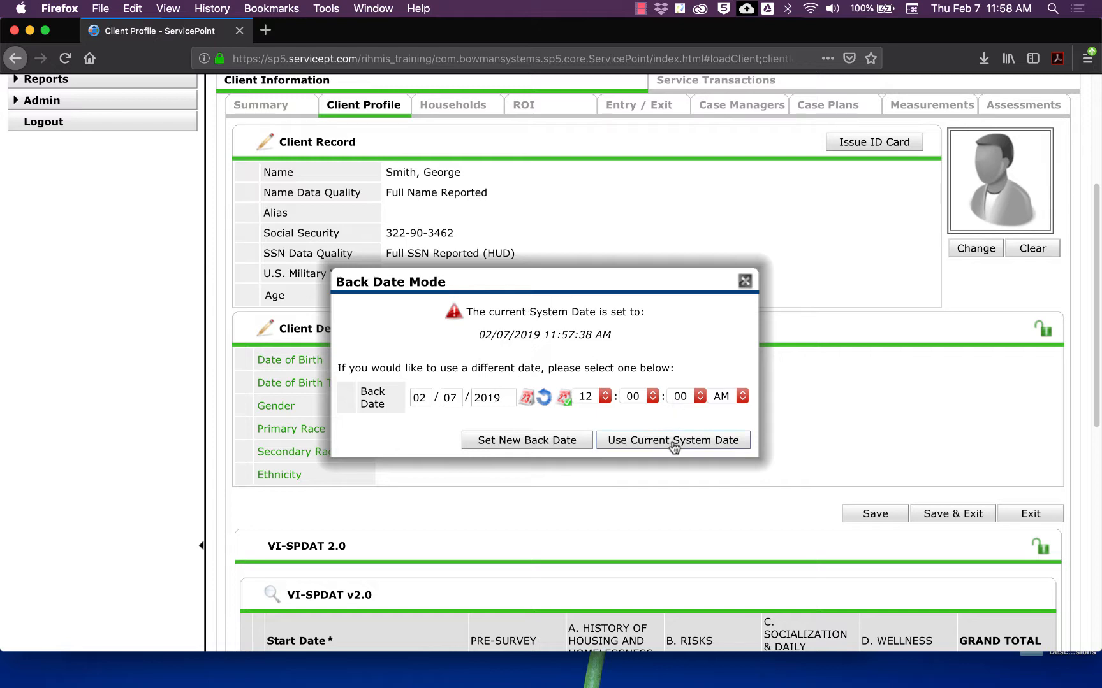
{"action": "left_click", "coordinate": [746, 281]}
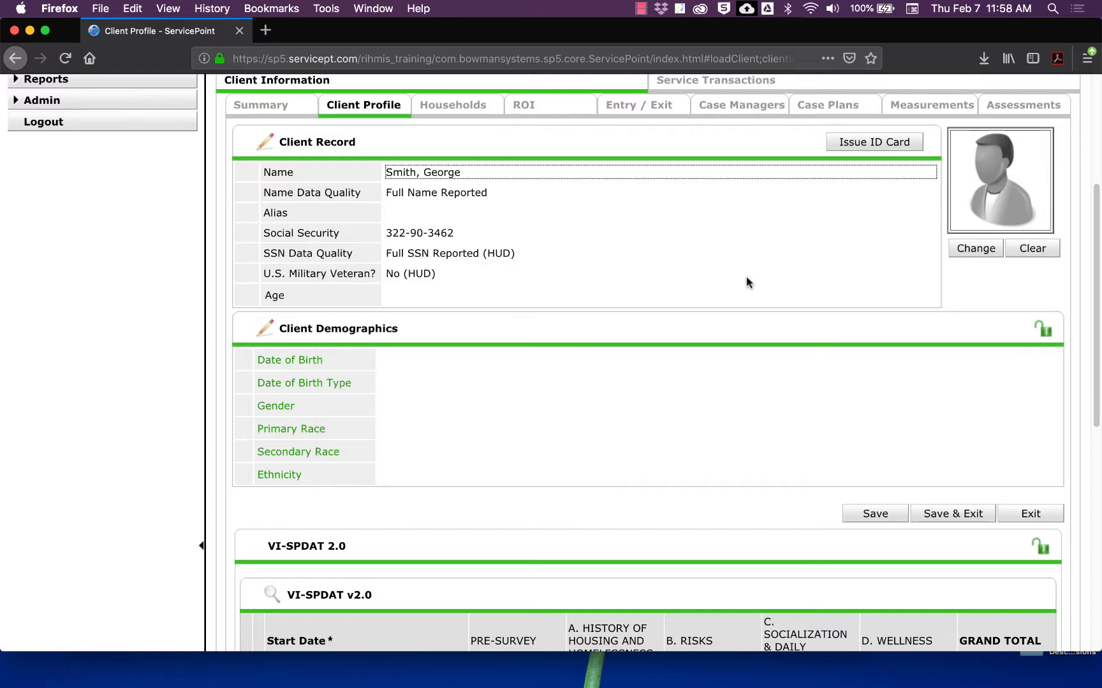
Step: Save the Client Record unchanged and open Client Demographics for editing
{"action": "scroll", "coordinate": [747, 283], "scroll_direction": "up", "scroll_amount": 4}
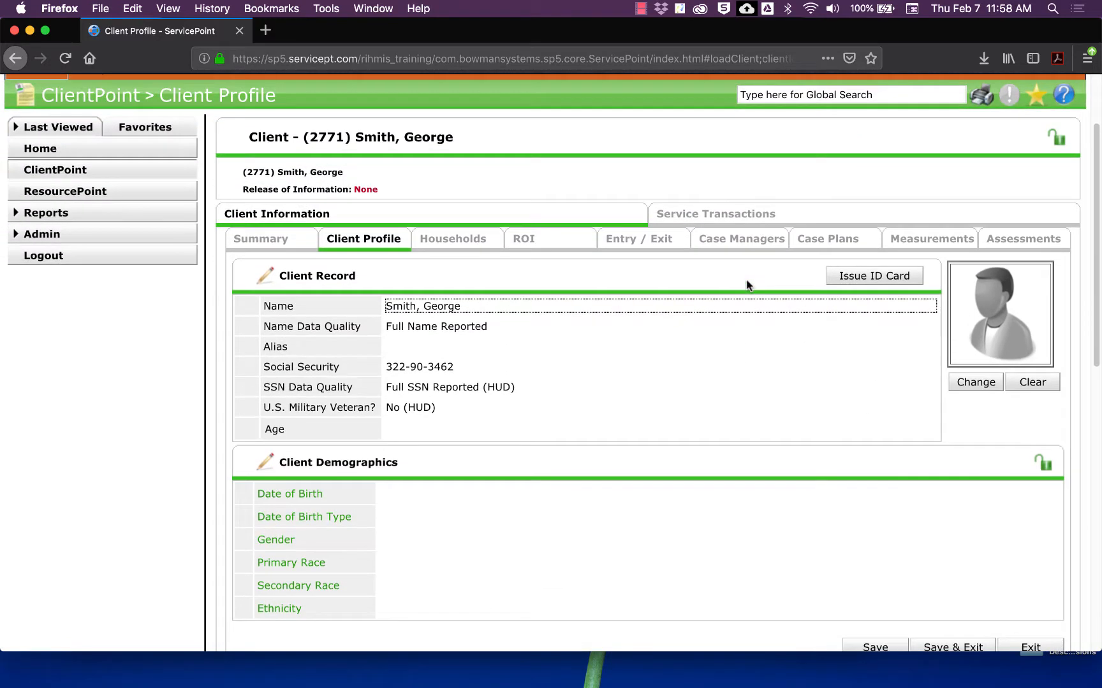
{"action": "scroll", "coordinate": [747, 283], "scroll_direction": "down", "scroll_amount": 3}
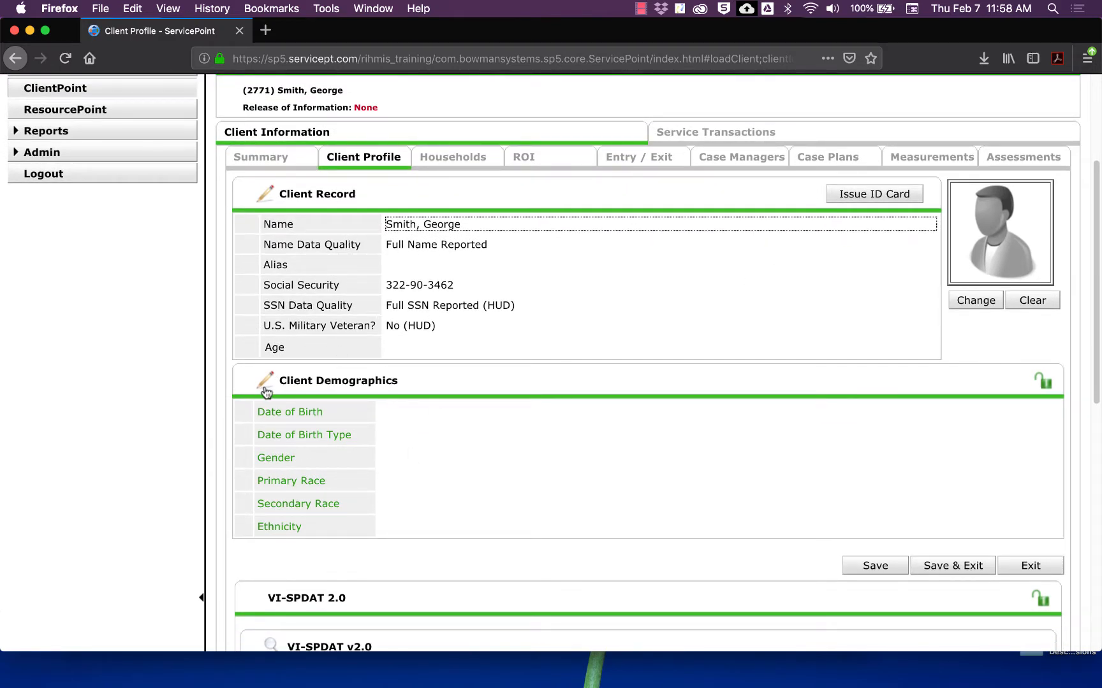
{"action": "left_click", "coordinate": [267, 196]}
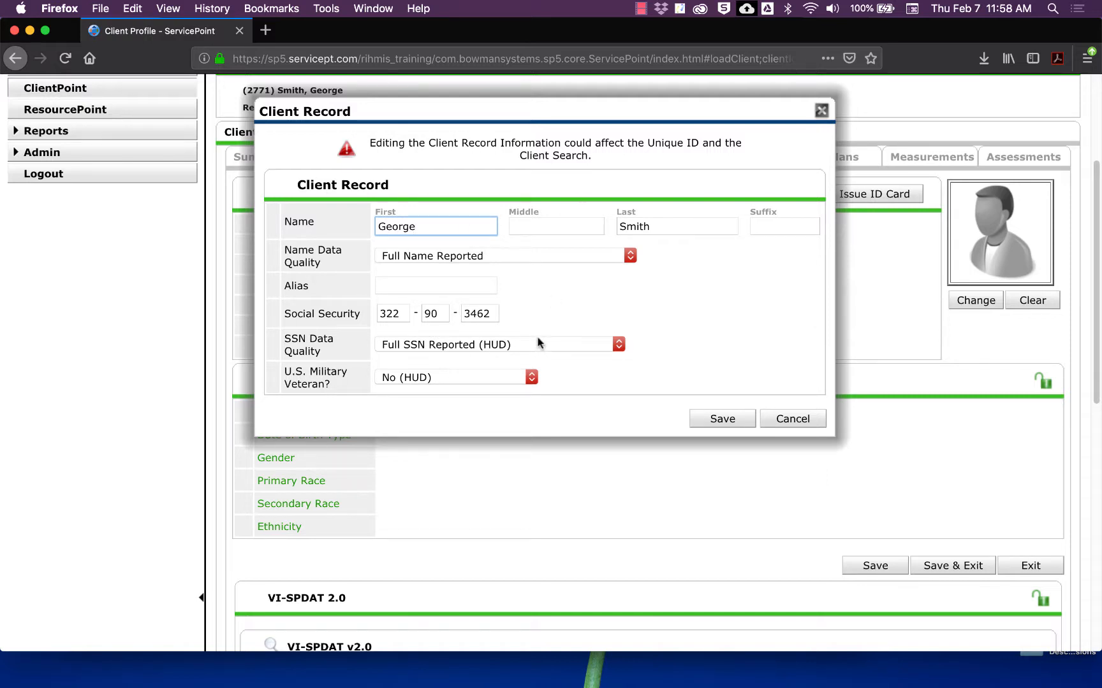
{"action": "left_click", "coordinate": [728, 421]}
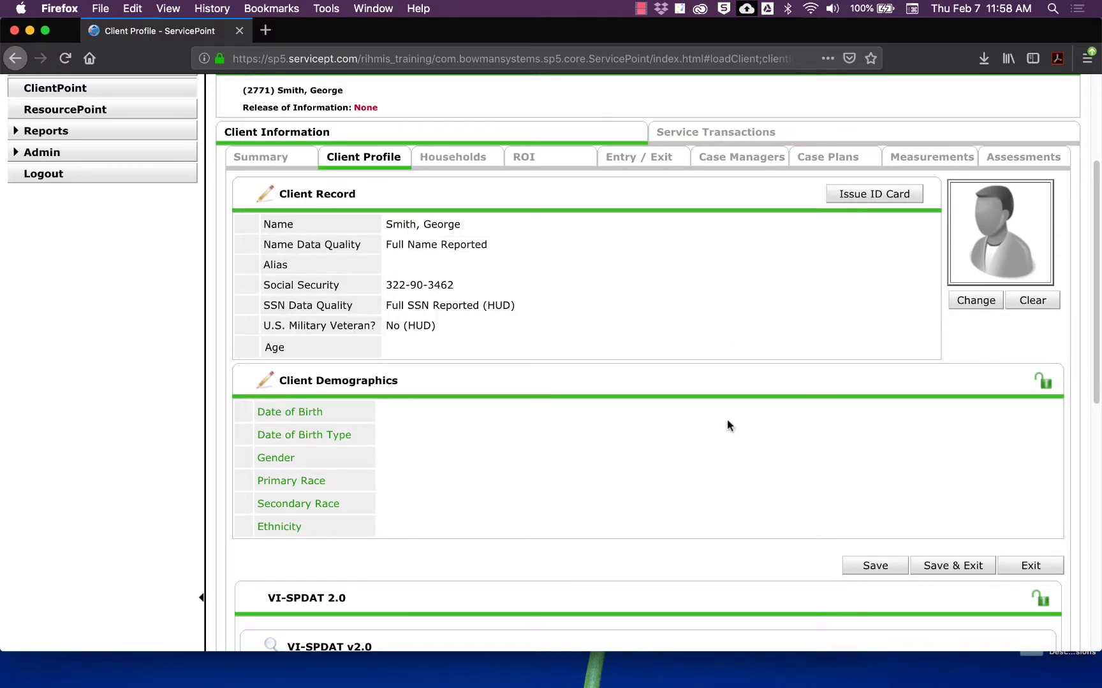
{"action": "left_click", "coordinate": [265, 383]}
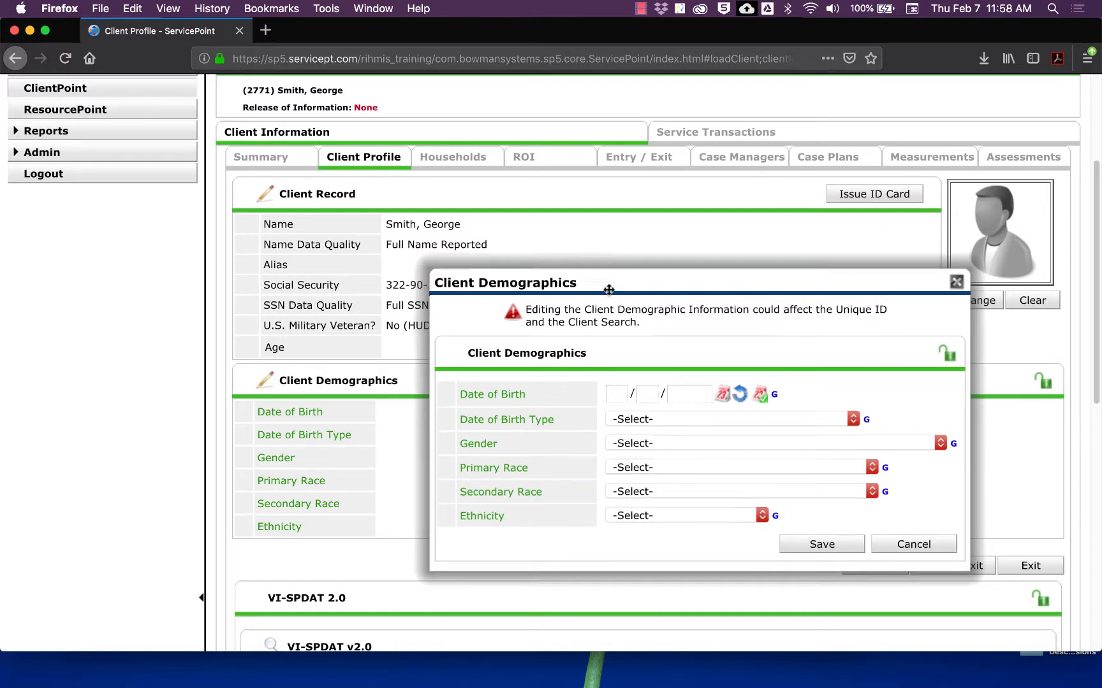
{"action": "left_click_drag", "start_coordinate": [591, 282], "coordinate": [519, 265]}
{"action": "left_click", "coordinate": [521, 360]}
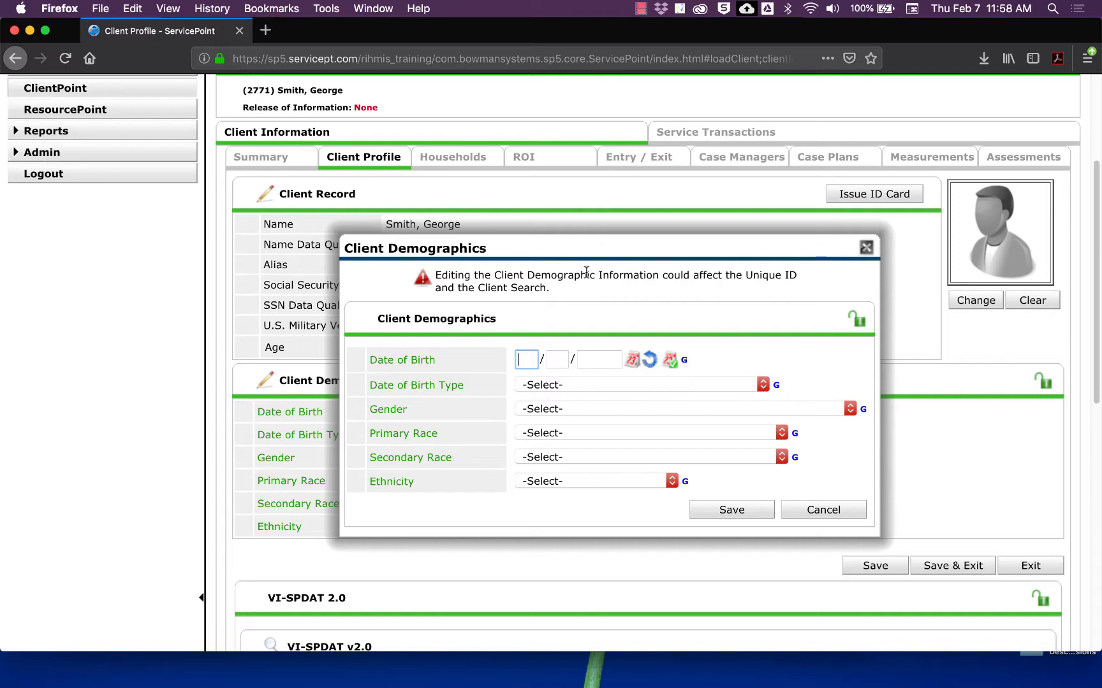
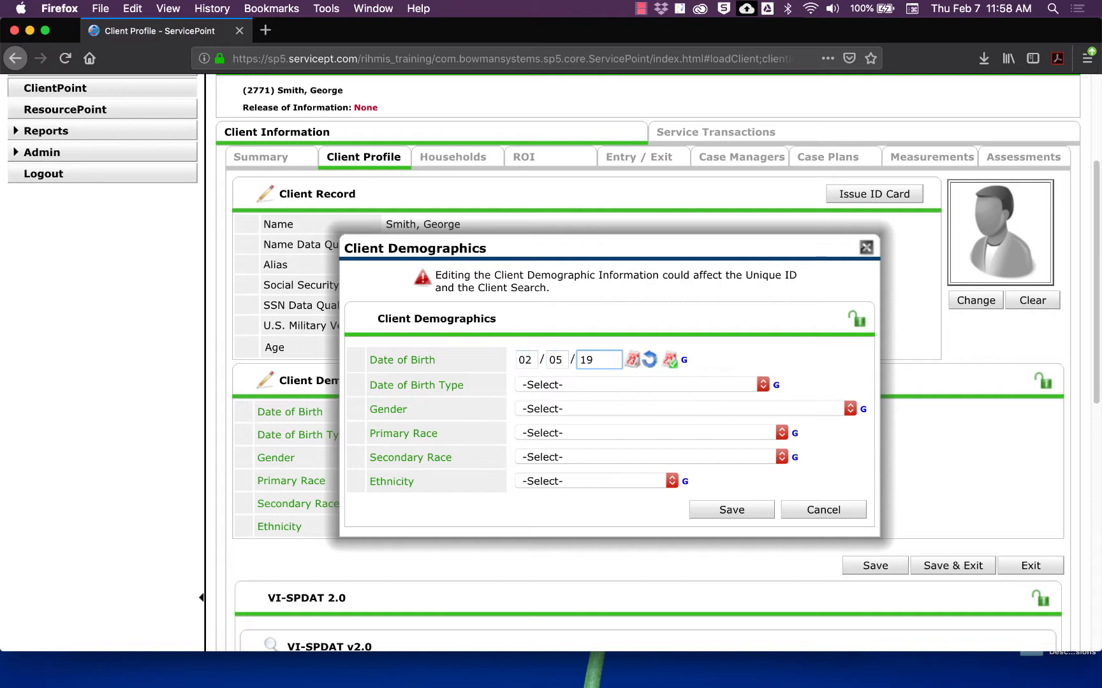
{"action": "left_click", "coordinate": [599, 385]}
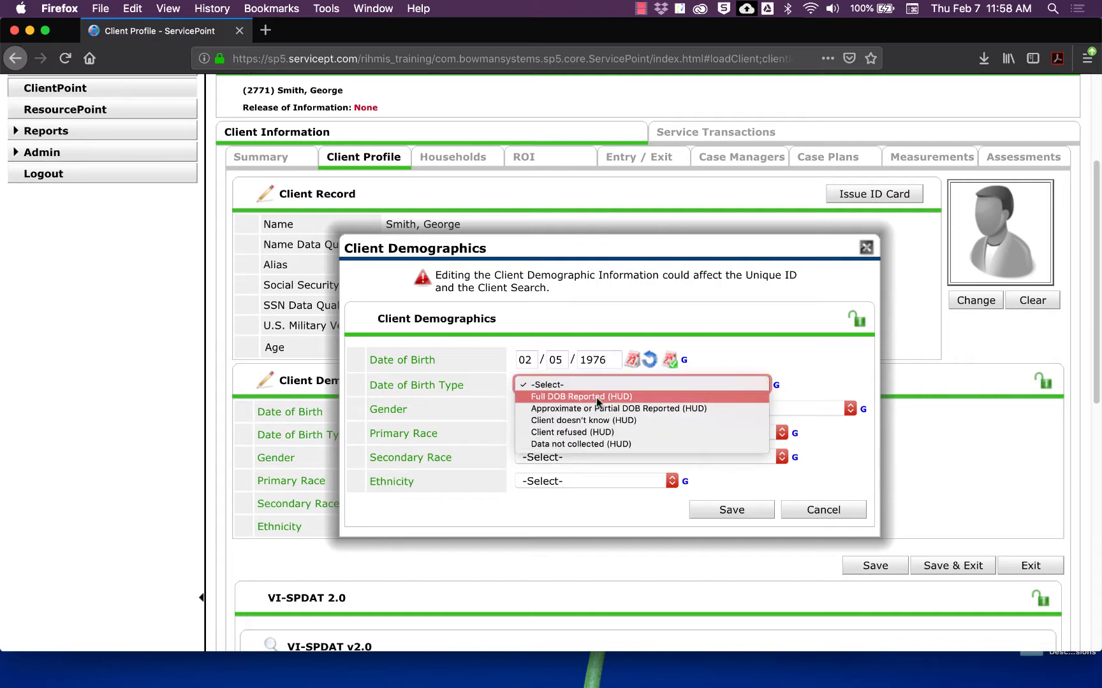
{"action": "left_click", "coordinate": [597, 396]}
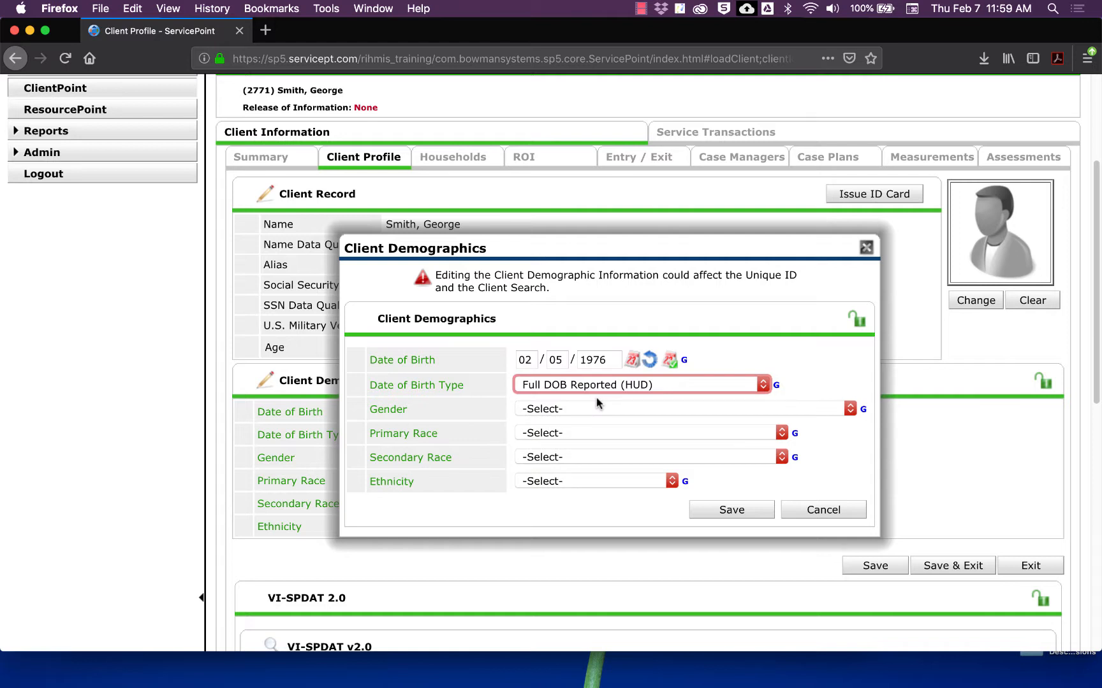
{"action": "left_click", "coordinate": [529, 358]}
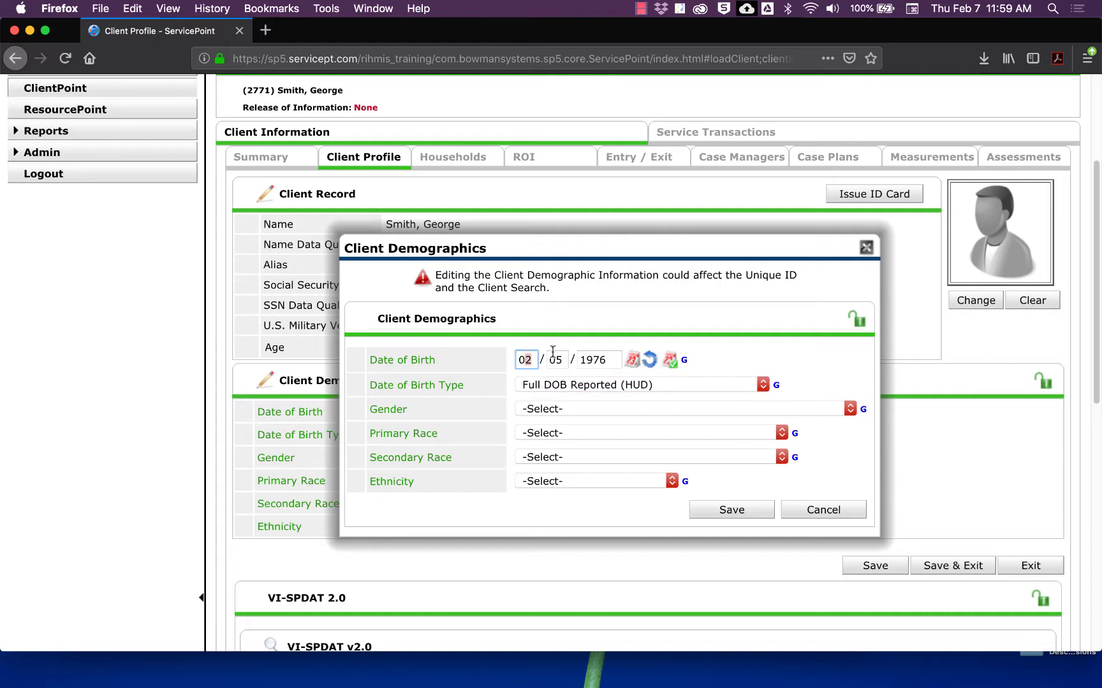
{"action": "left_click", "coordinate": [562, 362]}
Step: Correct the birth date's day and month back to 02/05
{"action": "key", "text": "BackSpace"}
{"action": "key", "text": "BackSpace"}
{"action": "type", "text": "01"}
{"action": "left_click", "coordinate": [534, 360]}
{"action": "key", "text": "BackSpace"}
{"action": "type", "text": "1"}
{"action": "left_click", "coordinate": [513, 357]}
{"action": "type", "text": "02 / 05"}
{"action": "left_click", "coordinate": [591, 341]}
Step: Reselect Full DOB Reported (HUD) as the Date of Birth Type
{"action": "scroll", "coordinate": [591, 341], "scroll_direction": "down", "scroll_amount": 2}
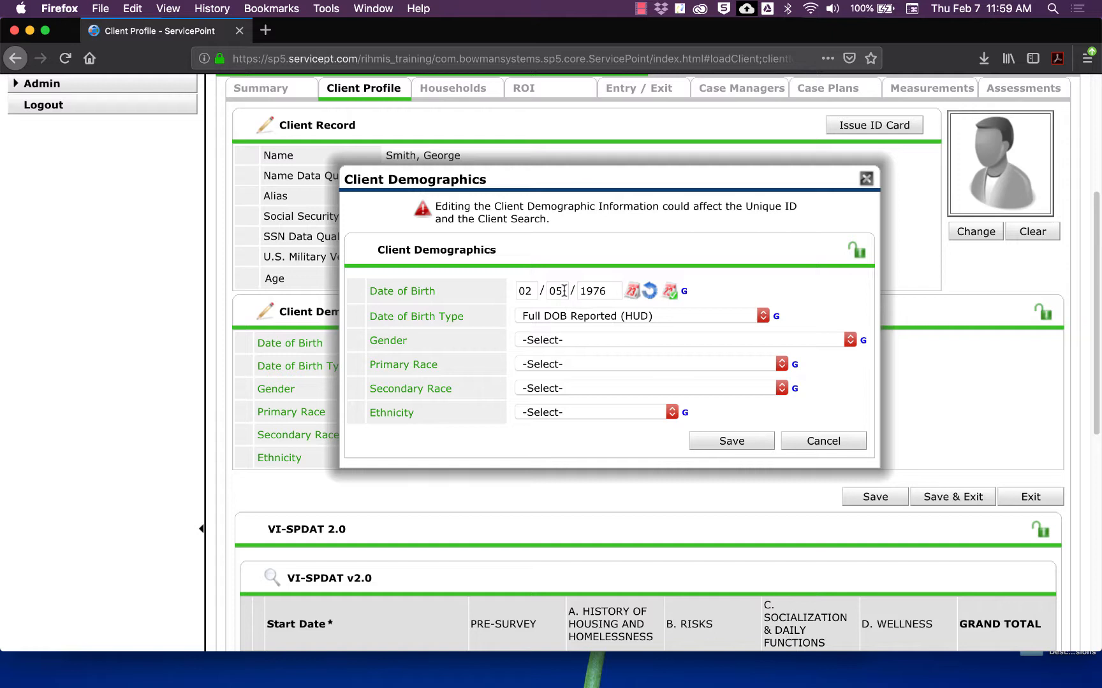
{"action": "left_click", "coordinate": [561, 316]}
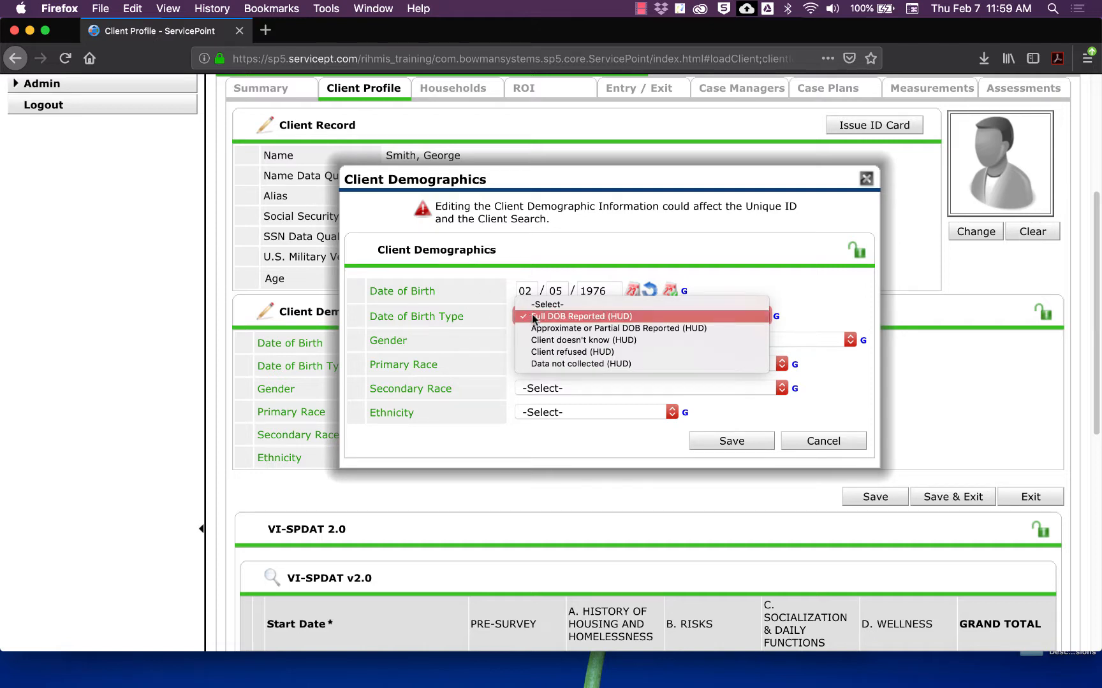
{"action": "left_click", "coordinate": [534, 318]}
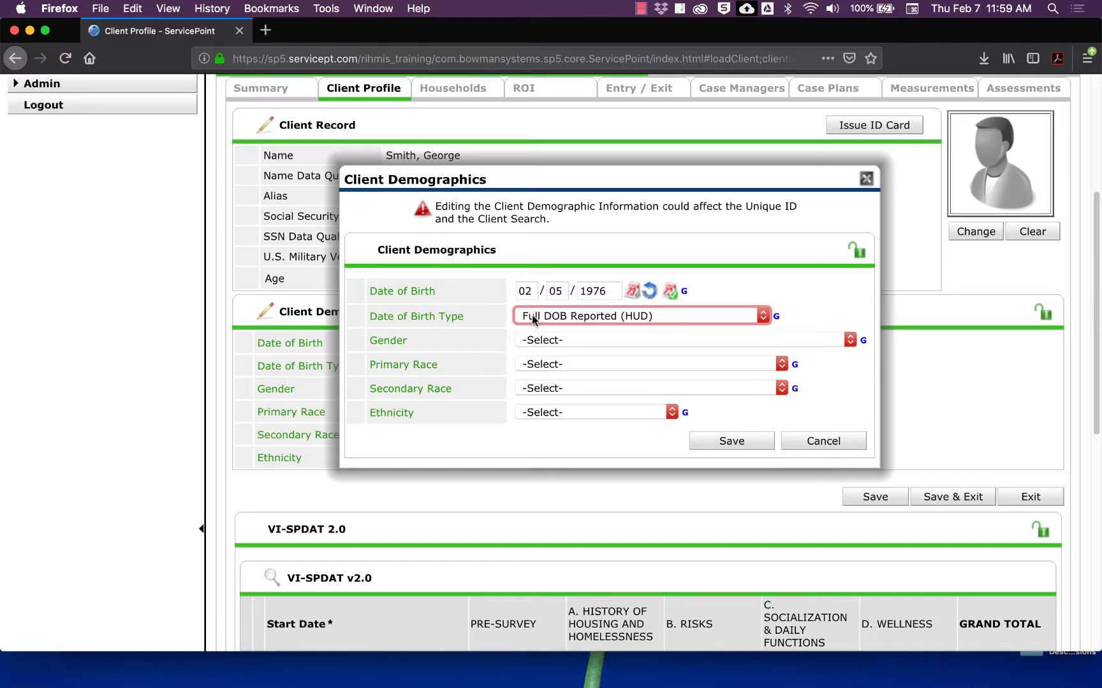
Step: Set the client's gender to Male and primary race to White (HUD)
{"action": "left_click", "coordinate": [523, 340]}
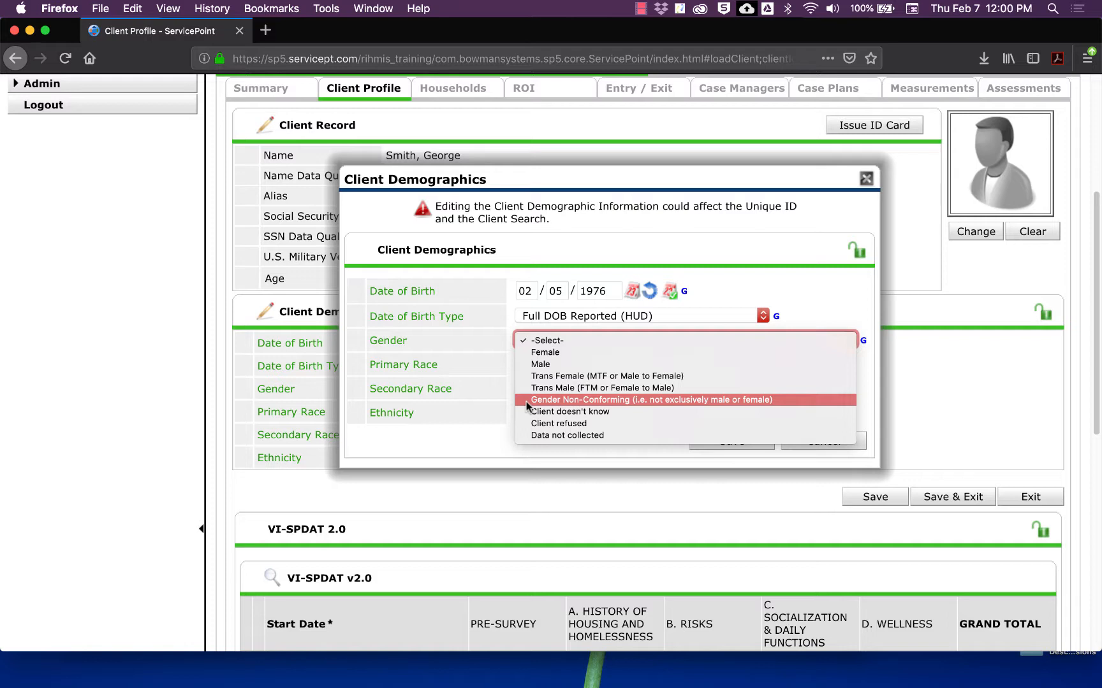
{"action": "left_click", "coordinate": [539, 365]}
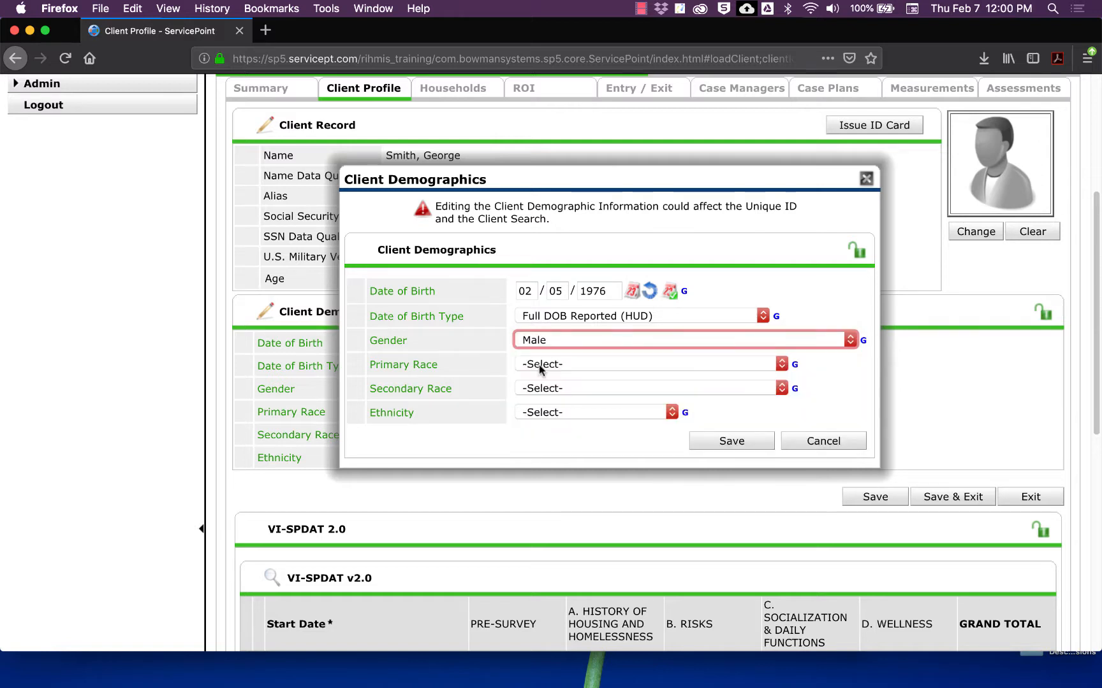
{"action": "left_click", "coordinate": [543, 369]}
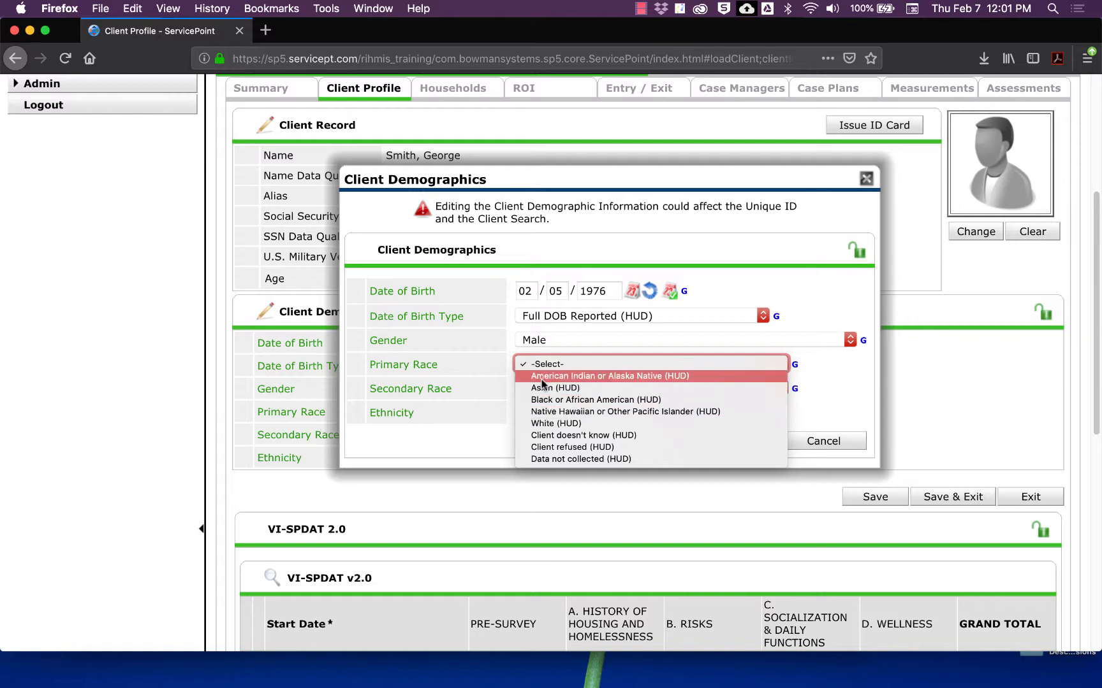
{"action": "left_click", "coordinate": [544, 422]}
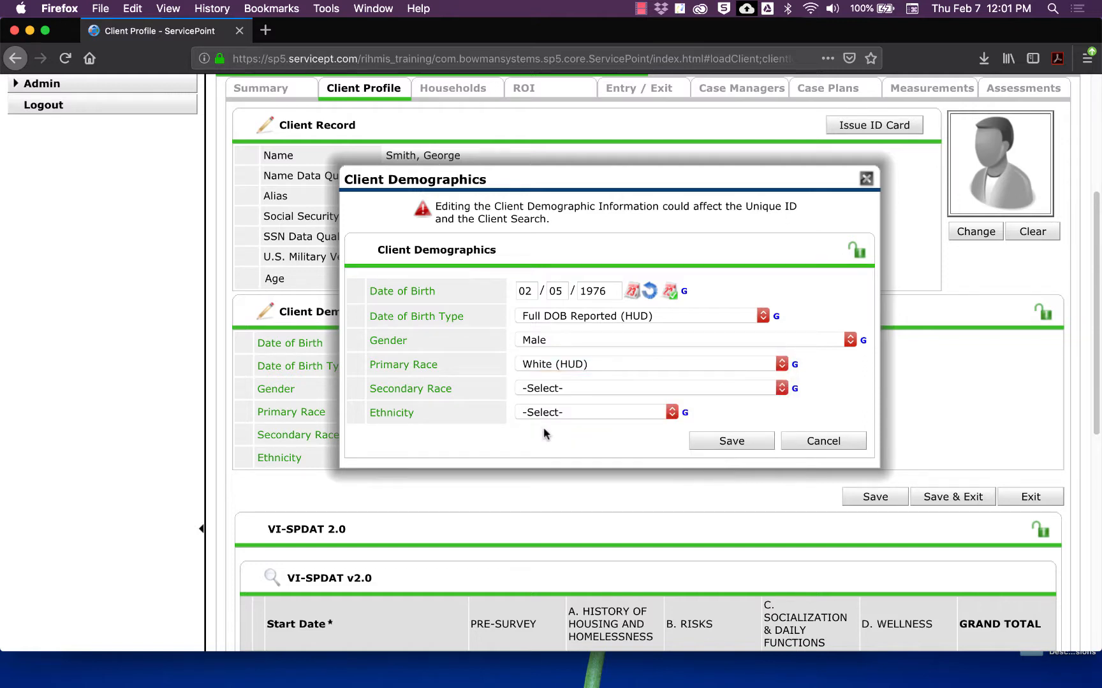
Step: Set the secondary race to Native Hawaiian or Other Pacific Islander (HUD)
{"action": "left_click", "coordinate": [571, 387]}
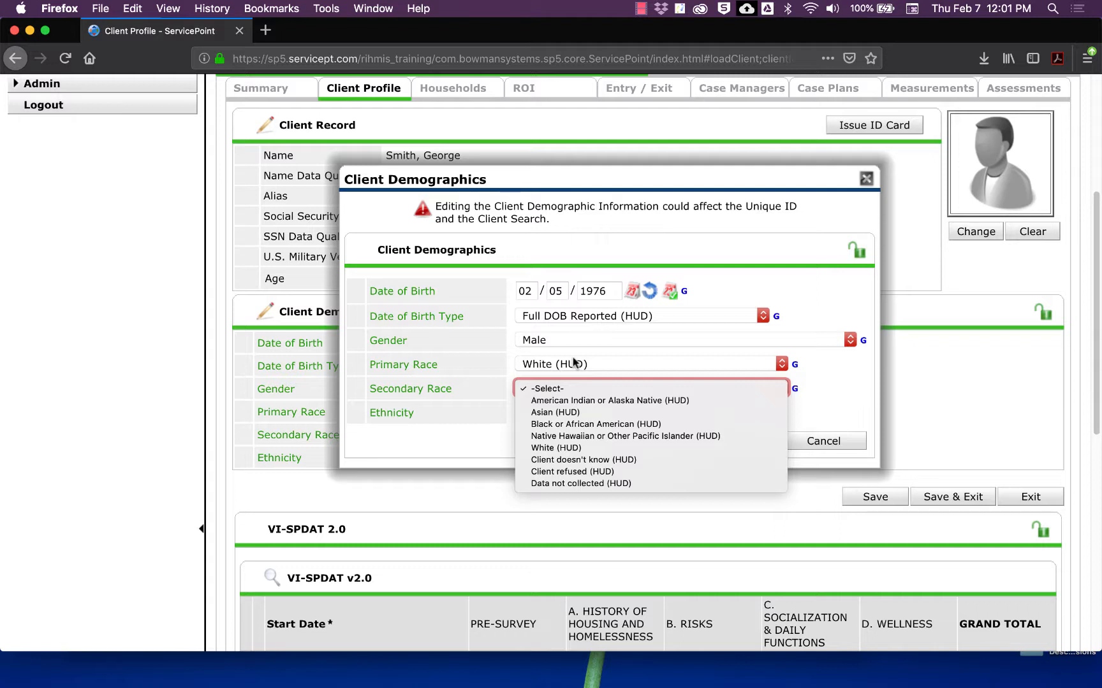
{"action": "left_click", "coordinate": [497, 409]}
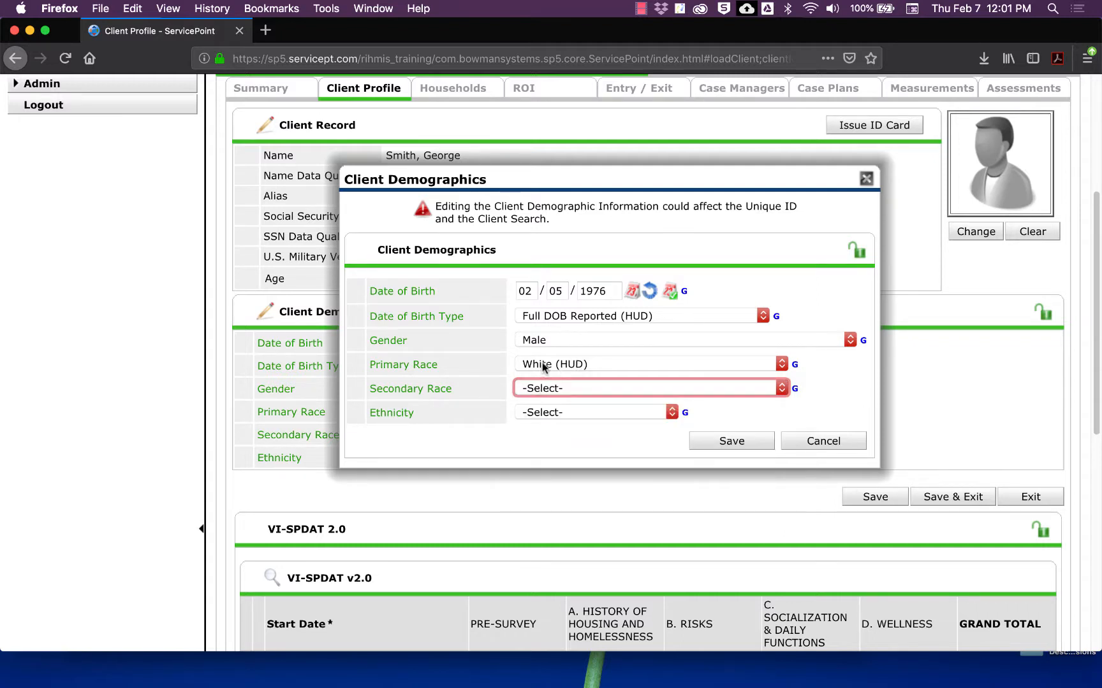
{"action": "left_click", "coordinate": [538, 389]}
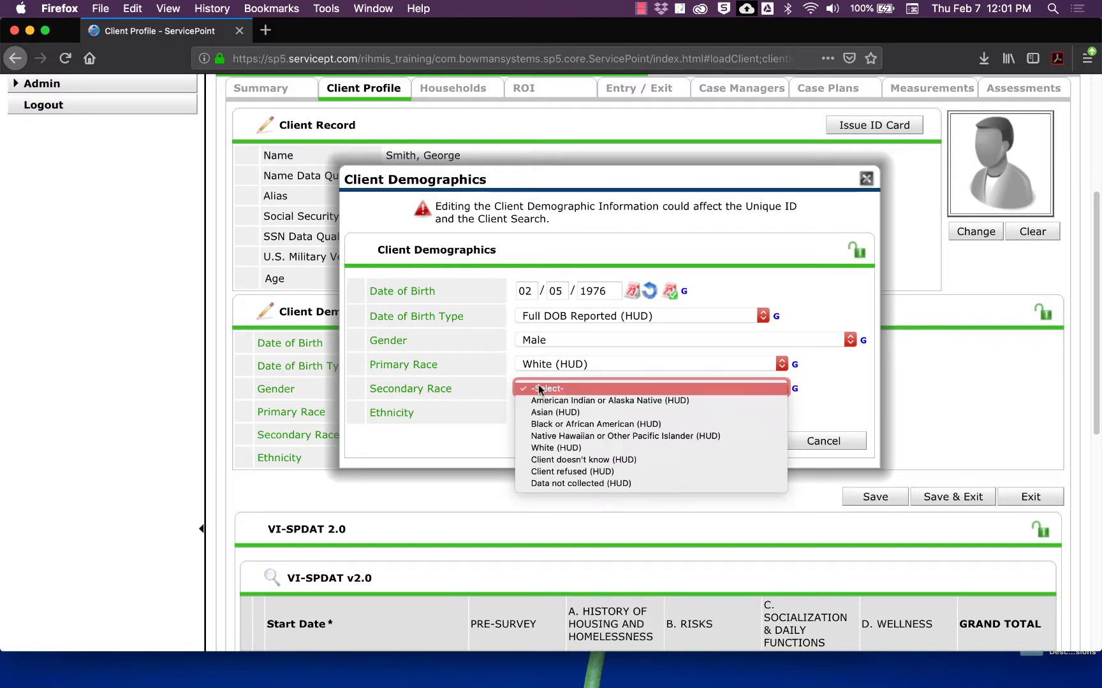
{"action": "left_click", "coordinate": [538, 448]}
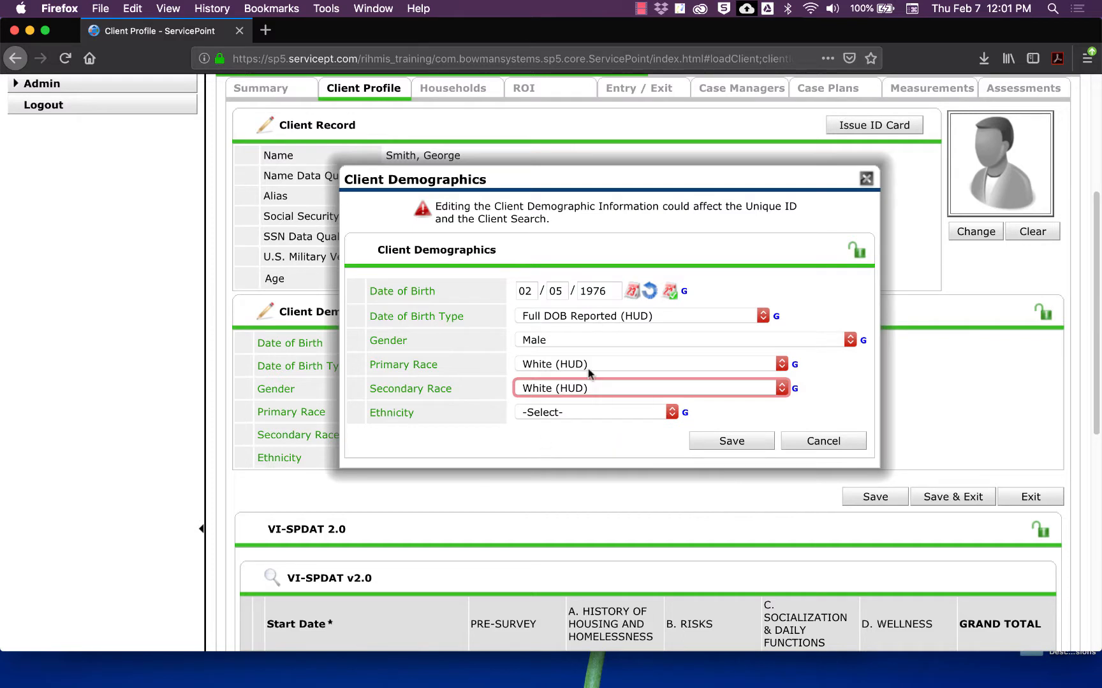
{"action": "left_click", "coordinate": [593, 384]}
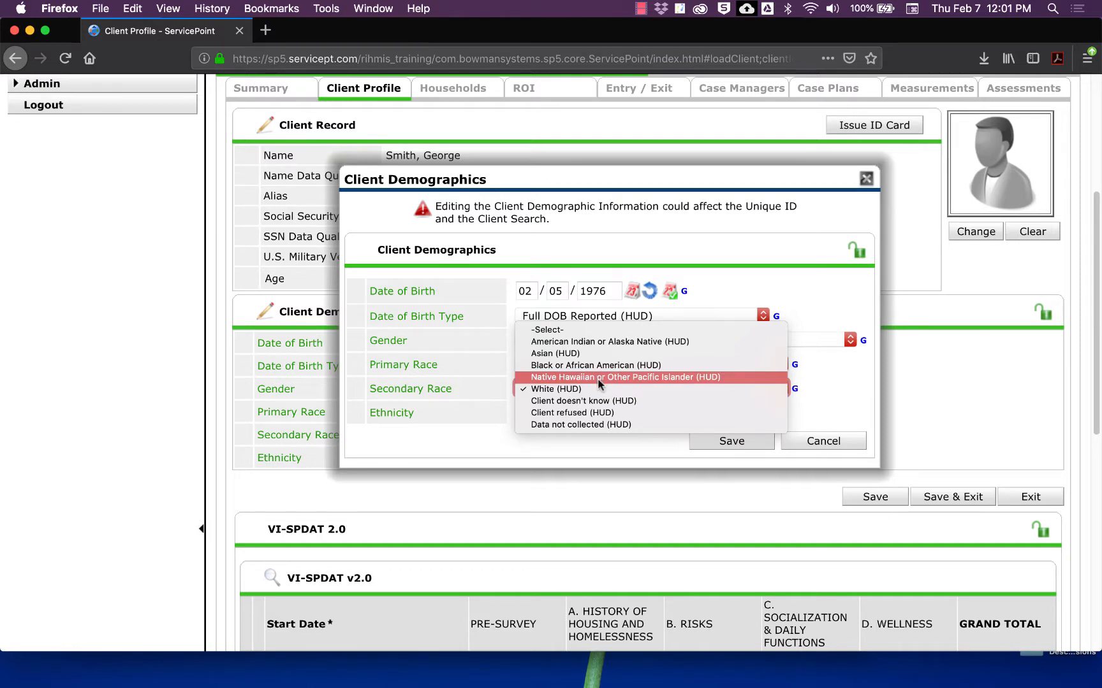
{"action": "left_click", "coordinate": [596, 377]}
Step: Set ethnicity to Non Hispanic/Latino and save the client demographics
{"action": "left_click", "coordinate": [583, 410]}
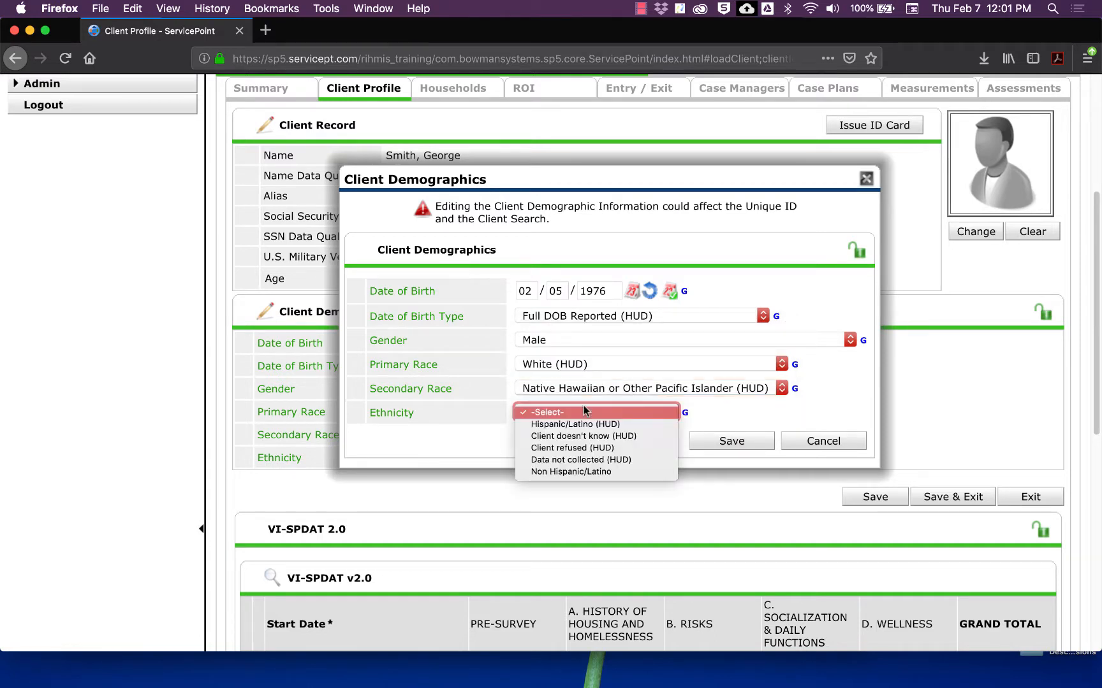
{"action": "left_click", "coordinate": [496, 413]}
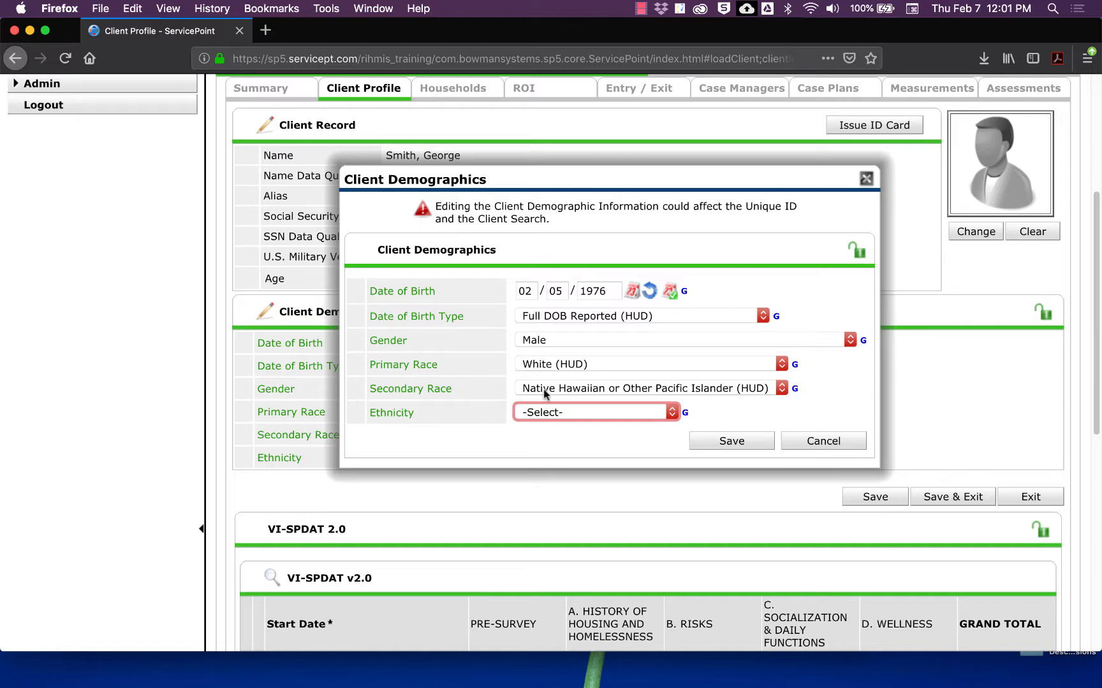
{"action": "left_click", "coordinate": [524, 412]}
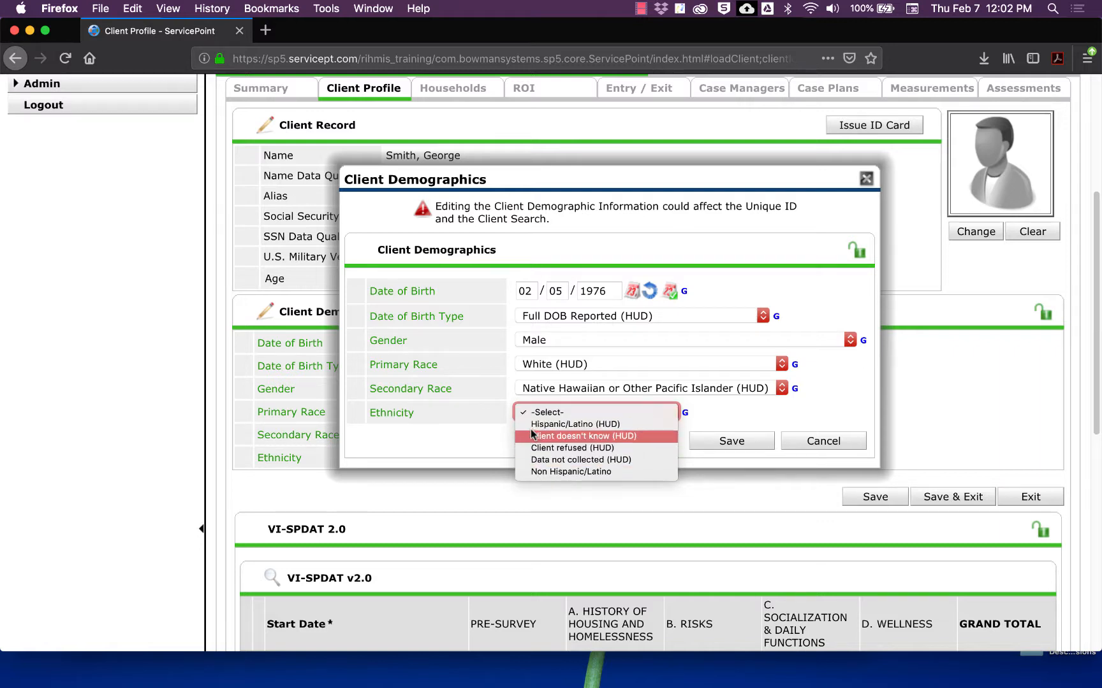
{"action": "left_click", "coordinate": [534, 472]}
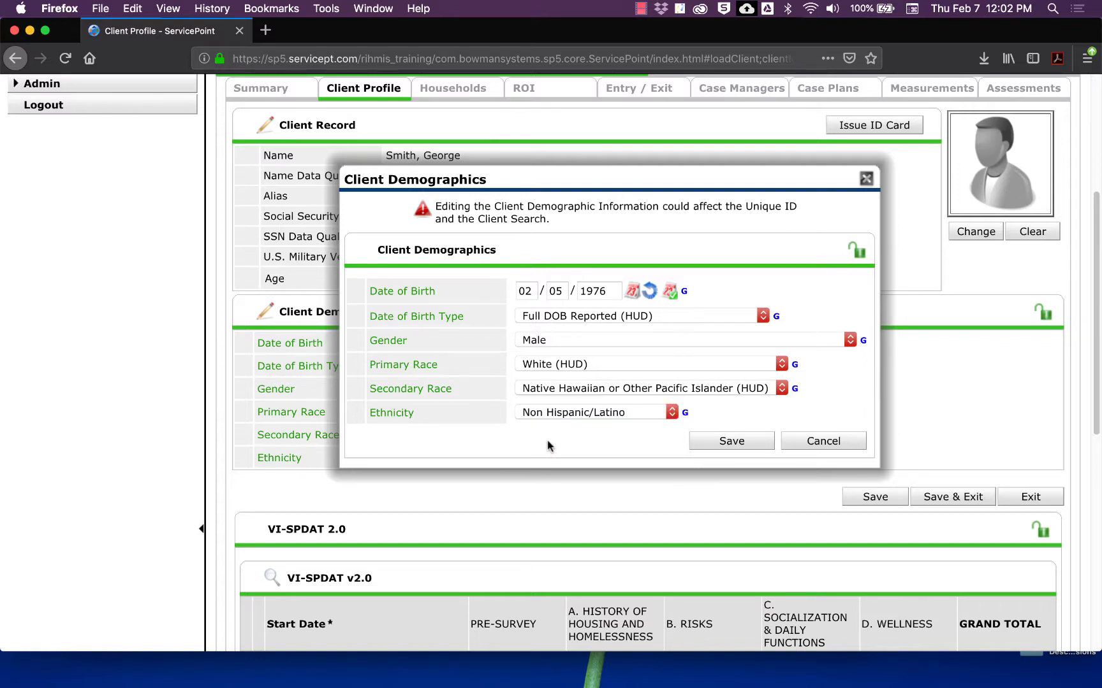
{"action": "left_click", "coordinate": [701, 441]}
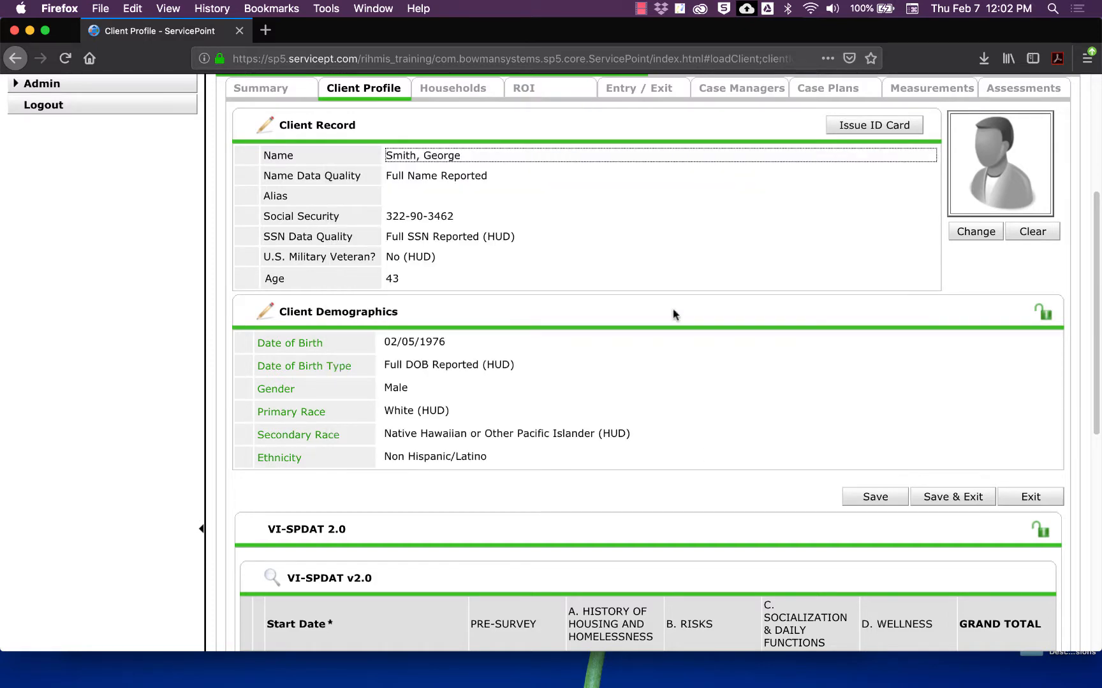
Step: View the client's Summary page and check the date the client was added
{"action": "scroll", "coordinate": [674, 305], "scroll_direction": "up", "scroll_amount": 3}
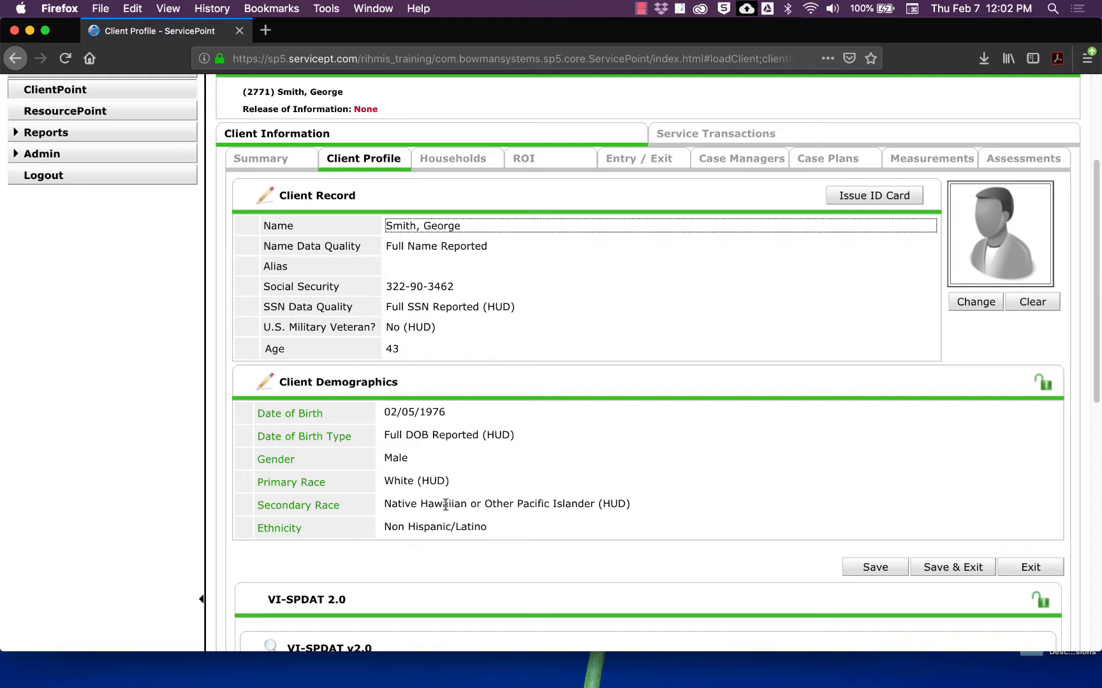
{"action": "scroll", "coordinate": [397, 258], "scroll_direction": "up", "scroll_amount": 2}
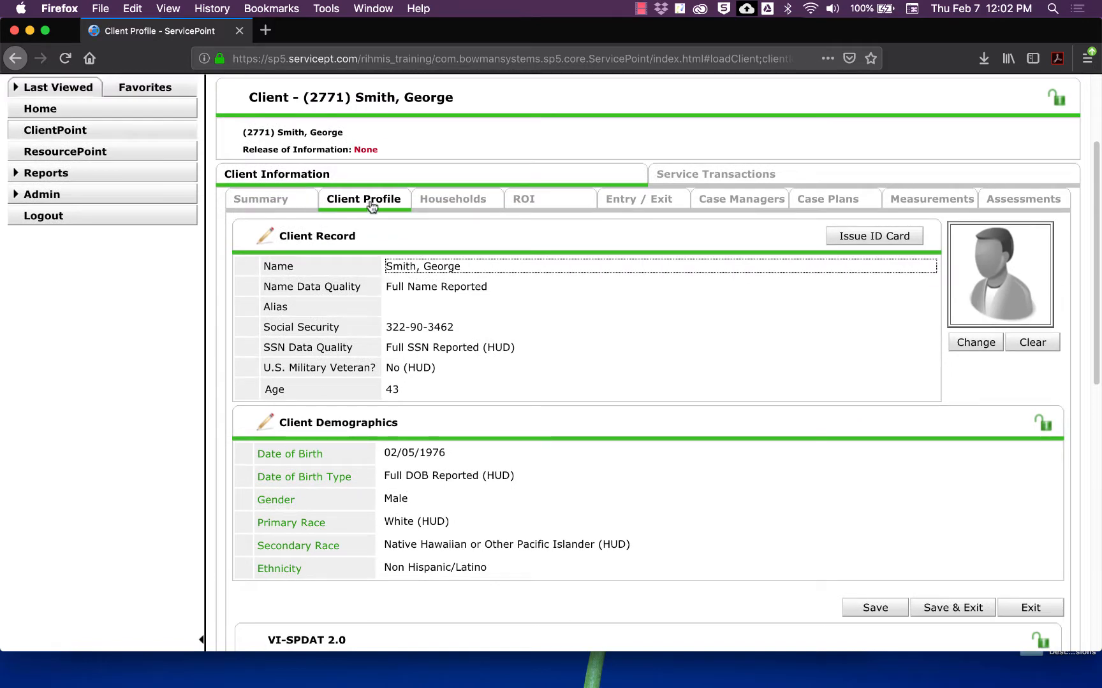
{"action": "left_click", "coordinate": [305, 207]}
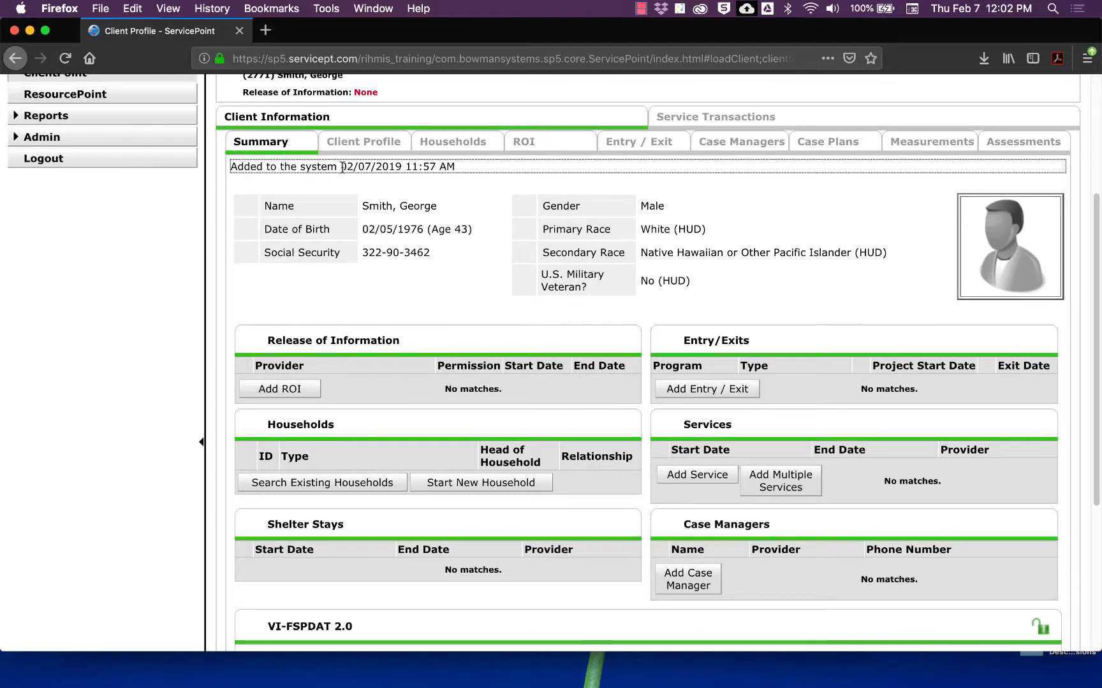
{"action": "left_click_drag", "start_coordinate": [340, 167], "coordinate": [465, 172]}
Step: Return to the Client Profile and open Client Demographics for editing
{"action": "scroll", "coordinate": [455, 175], "scroll_direction": "up", "scroll_amount": 1}
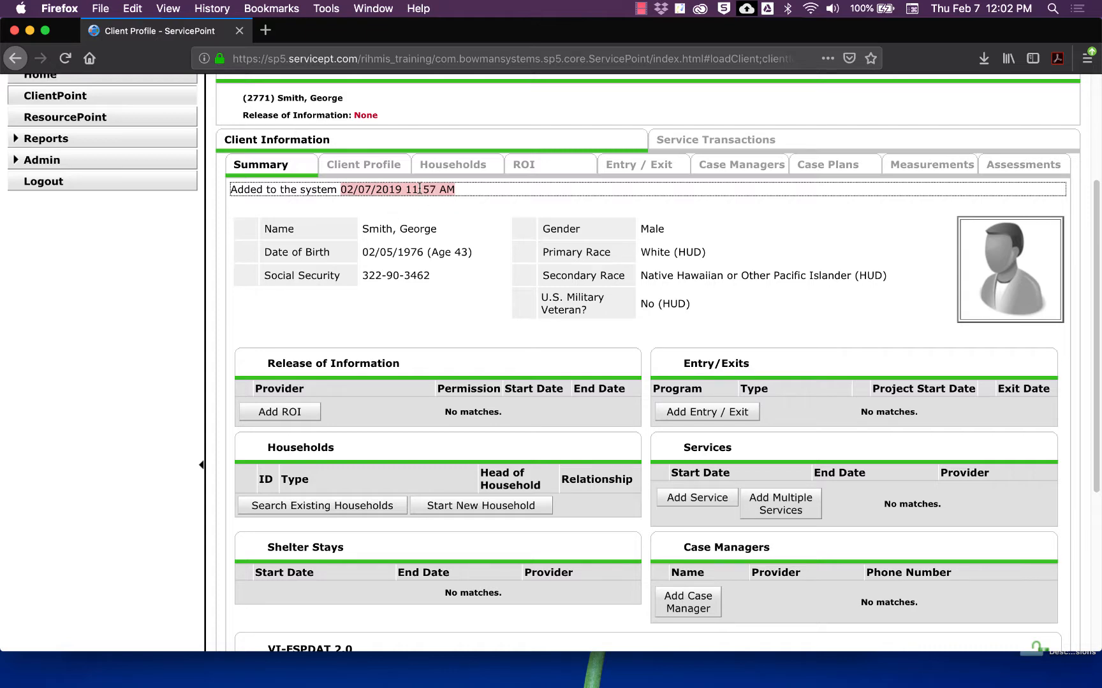
{"action": "left_click", "coordinate": [386, 164]}
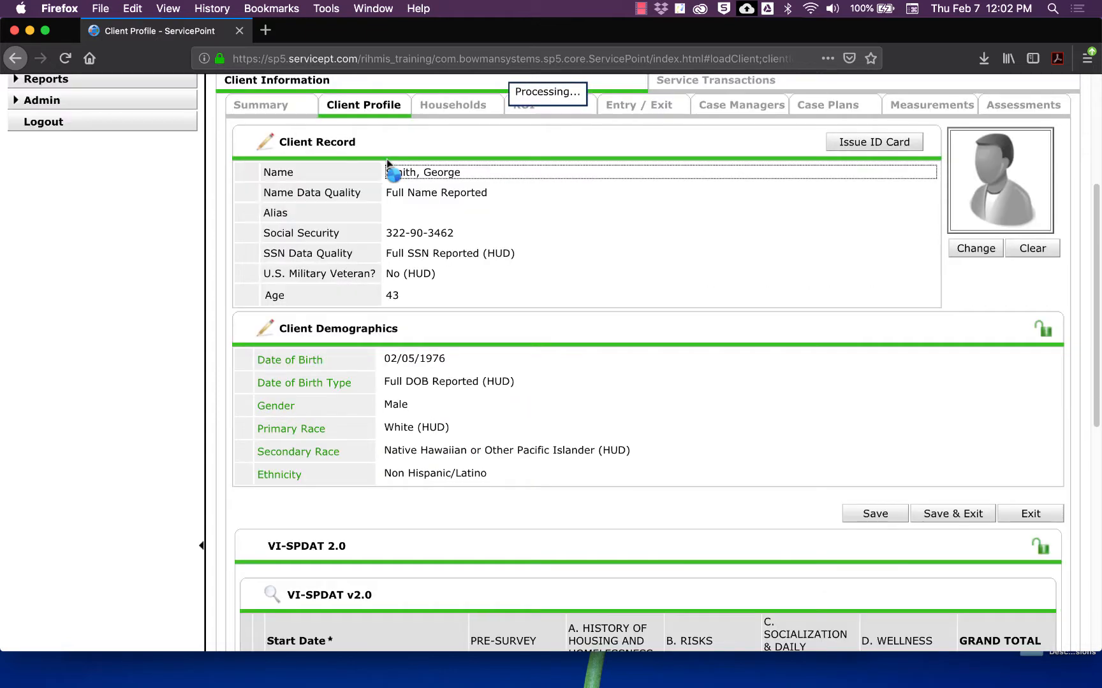
{"action": "left_click", "coordinate": [264, 329]}
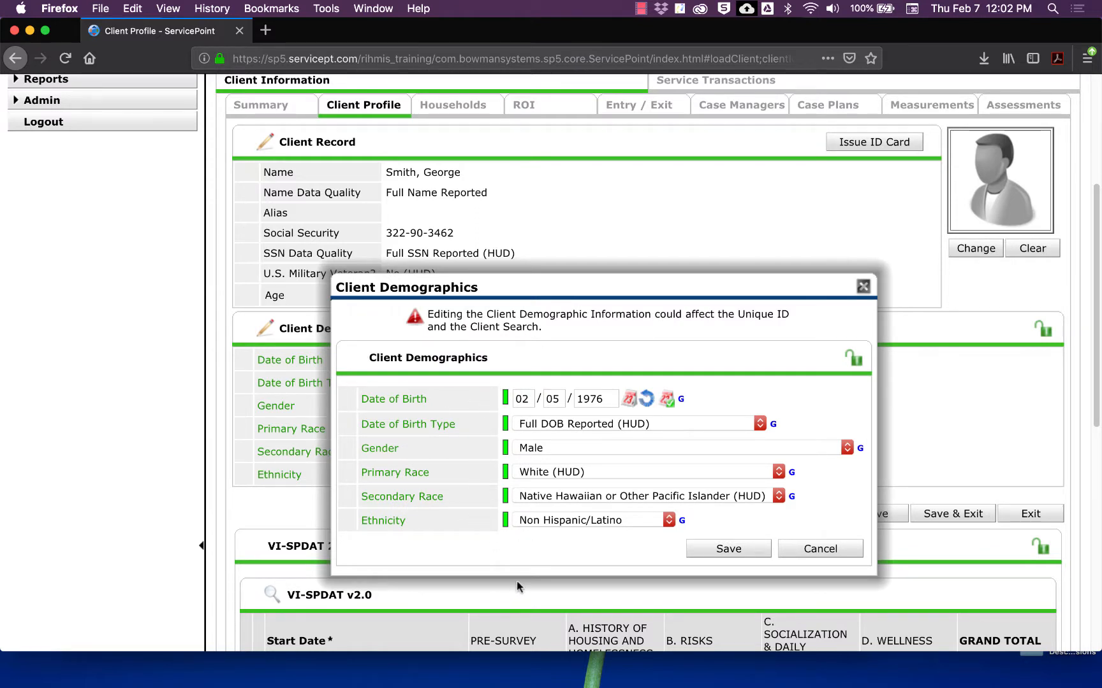
Step: Review the Date of Birth change history, then close it and the Client Demographics dialog
{"action": "left_click", "coordinate": [504, 401]}
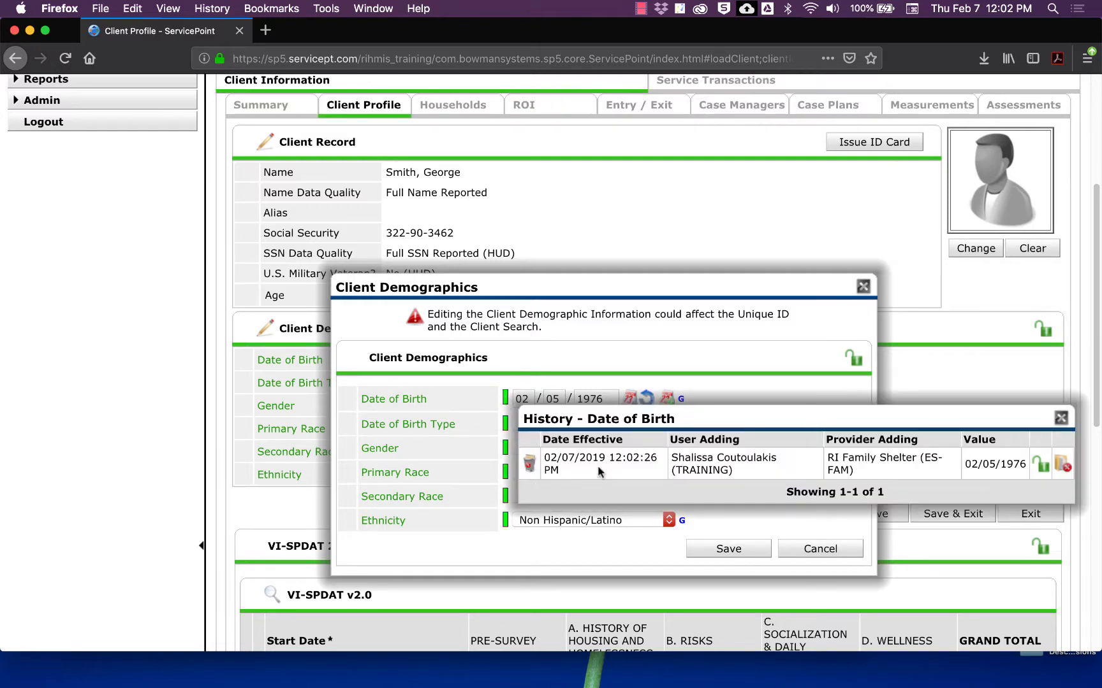
{"action": "left_click_drag", "start_coordinate": [556, 457], "coordinate": [610, 457]}
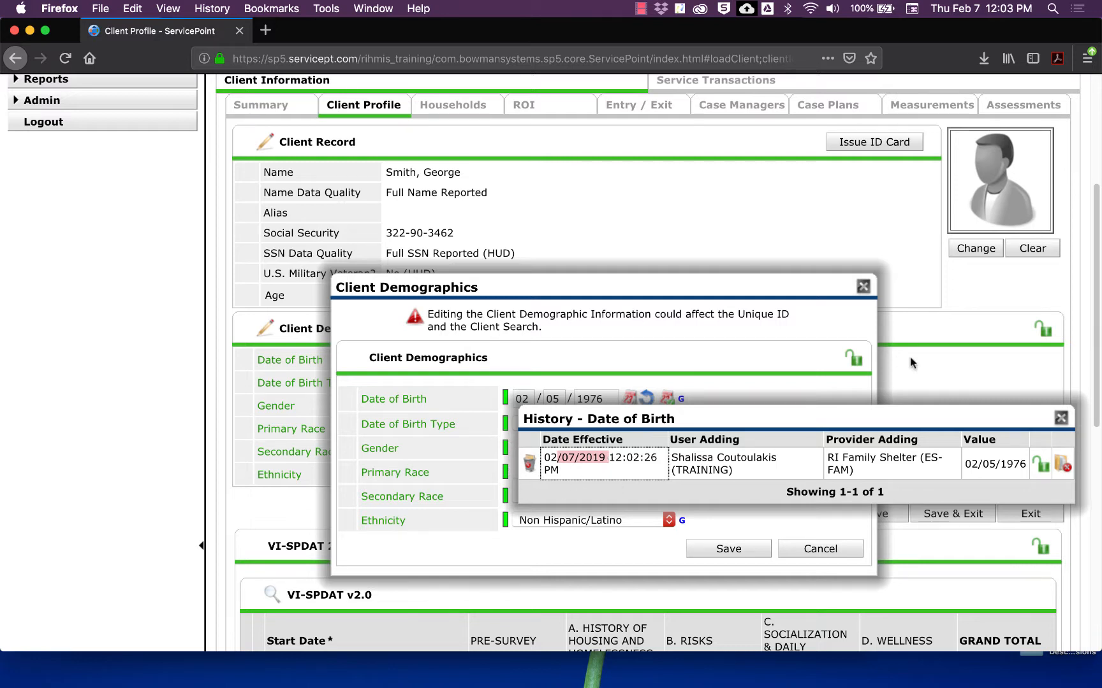
{"action": "left_click", "coordinate": [1061, 418]}
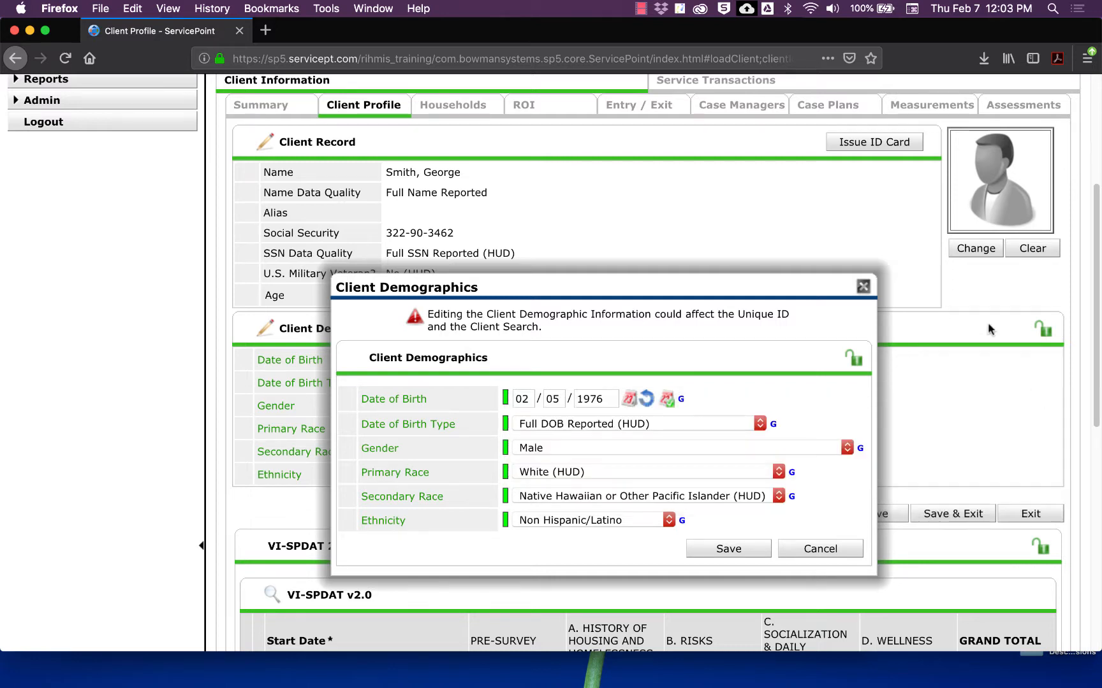
{"action": "left_click", "coordinate": [864, 287]}
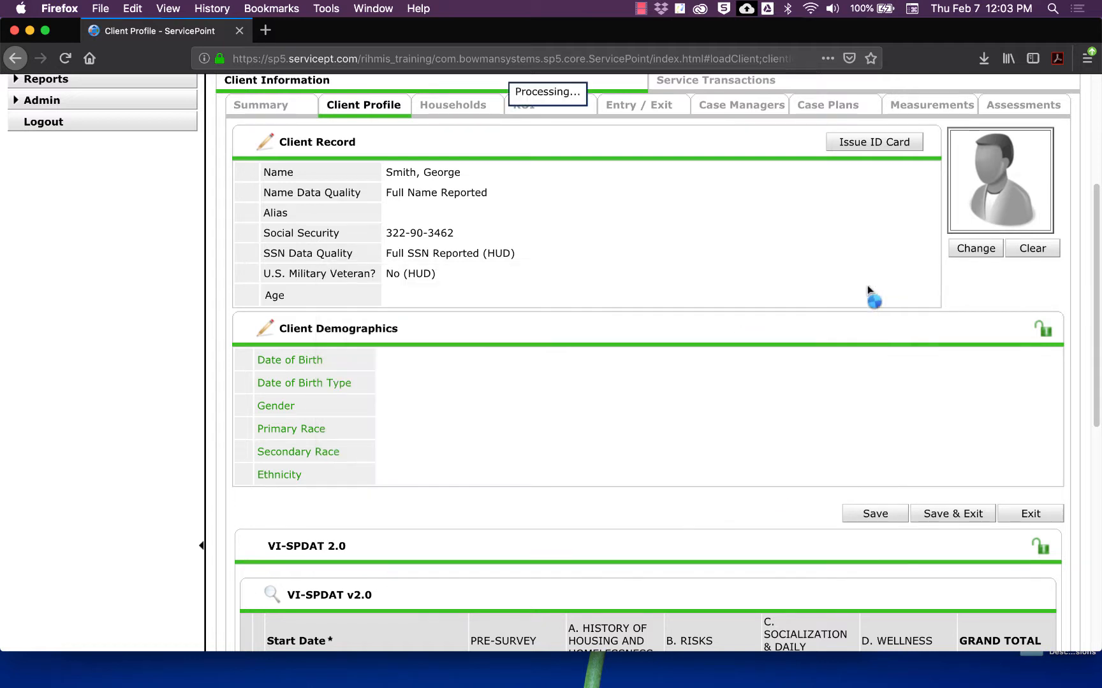